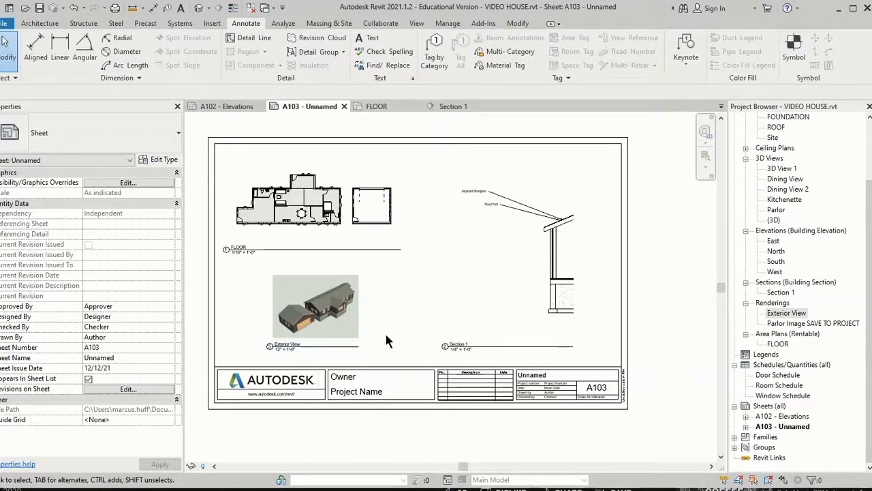
Delete sheet A103 - Unnamed from the project.
scroll(321, 351, "up", 4)
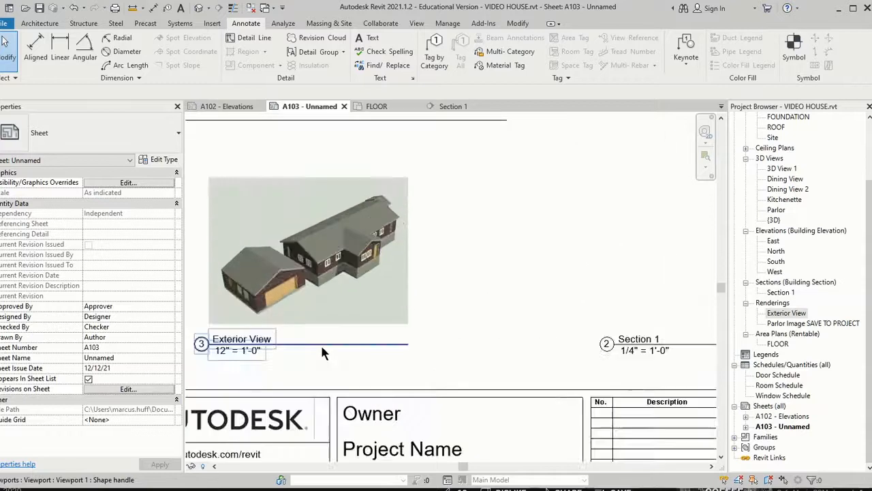
scroll(321, 351, "down", 3)
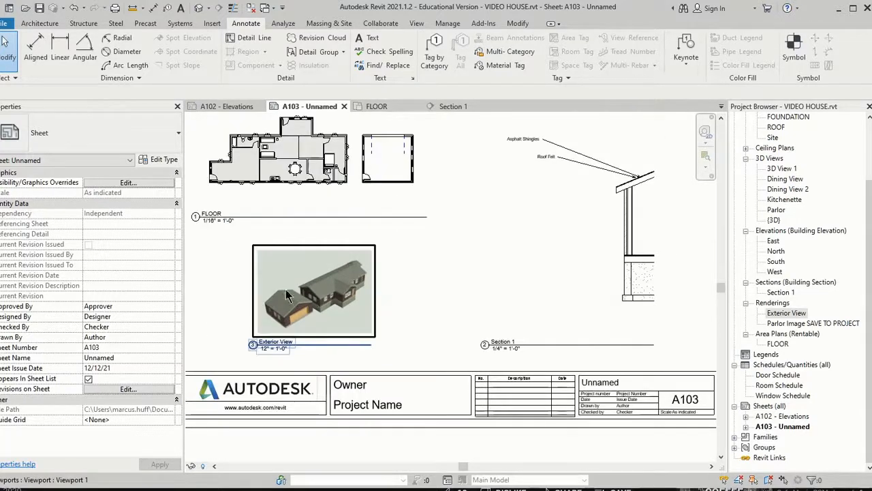
scroll(475, 279, "down", 2)
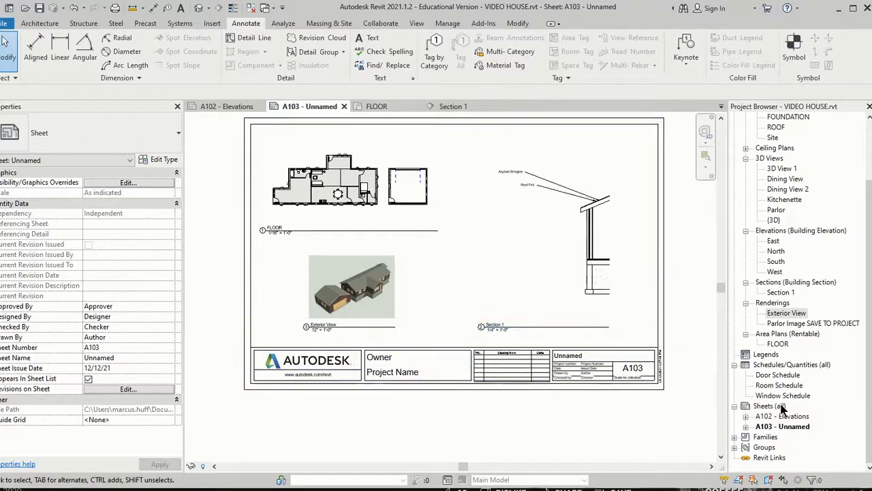
left_click(795, 428)
right_click(799, 435)
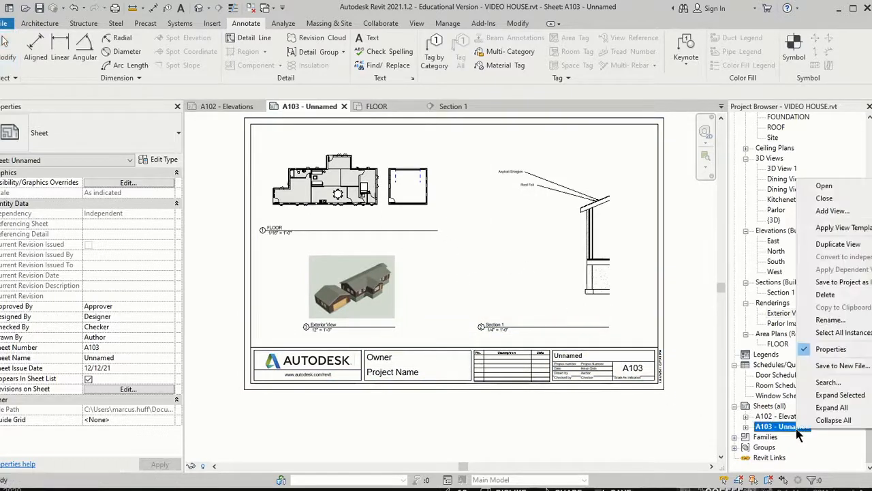
mouse_move(857, 252)
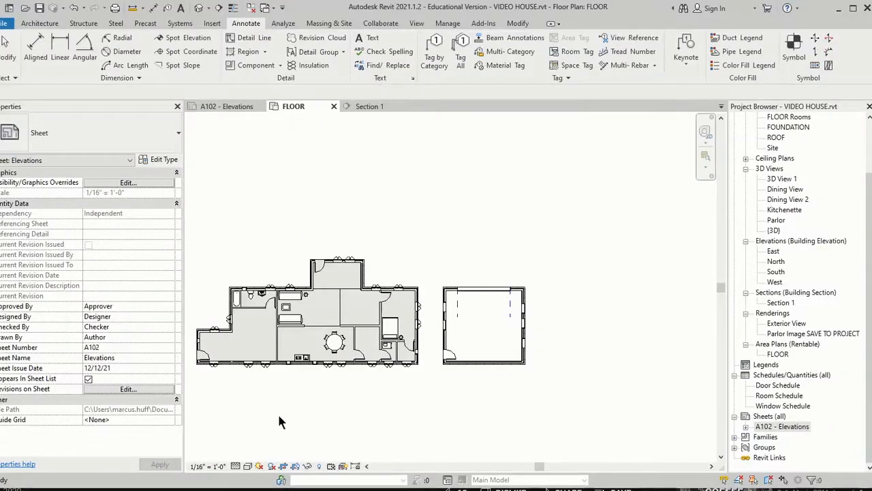
Try the FLOOR plan at view scales of 1/8" = 1'-0" and 1/4" = 1'-0".
left_click(215, 466)
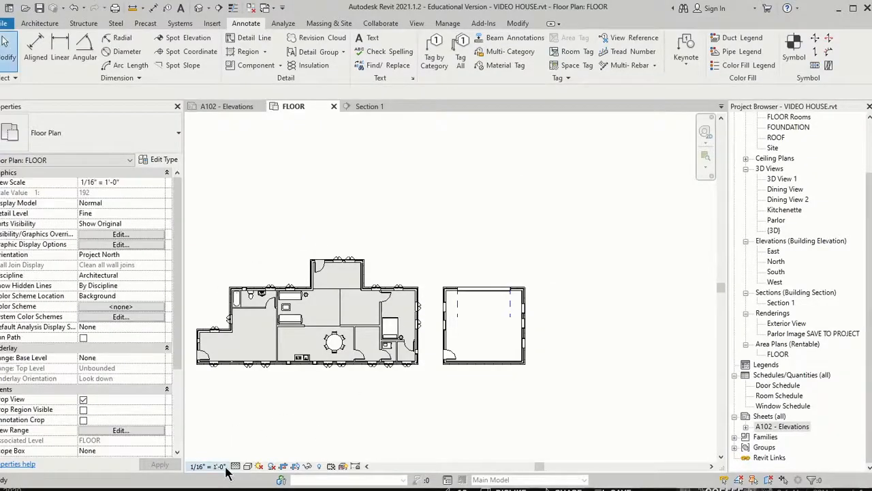
left_click(220, 466)
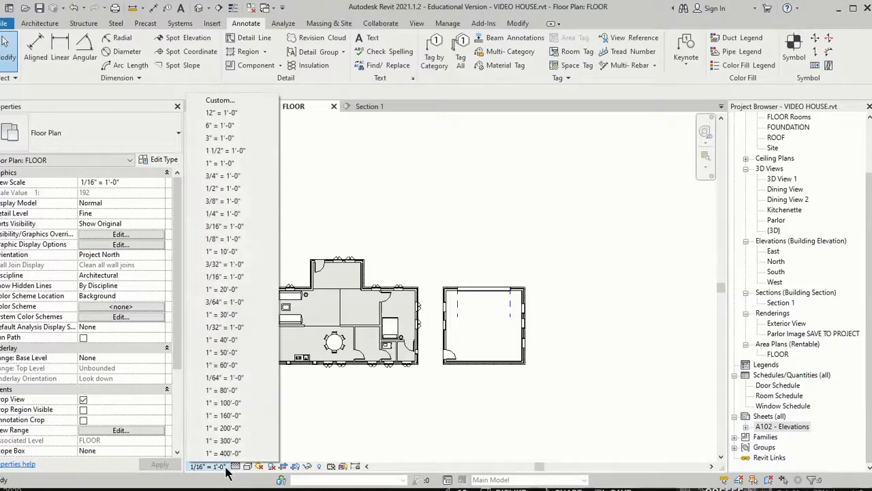
left_click(242, 240)
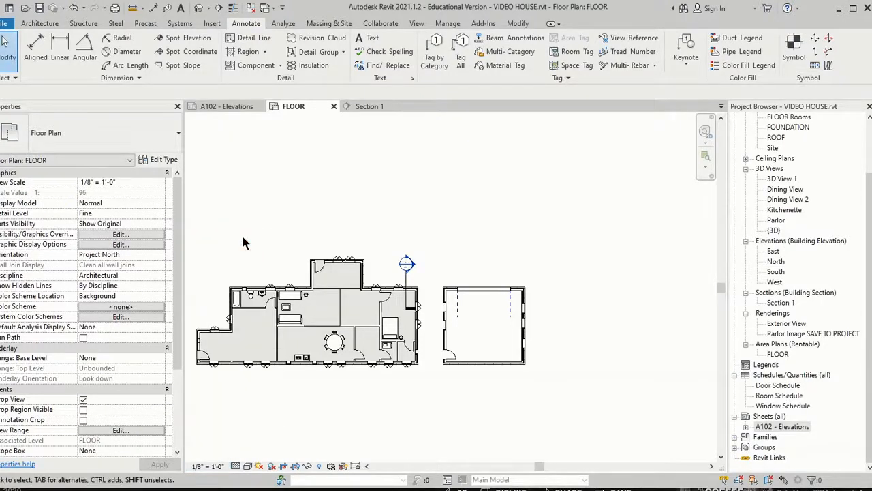
left_click(204, 467)
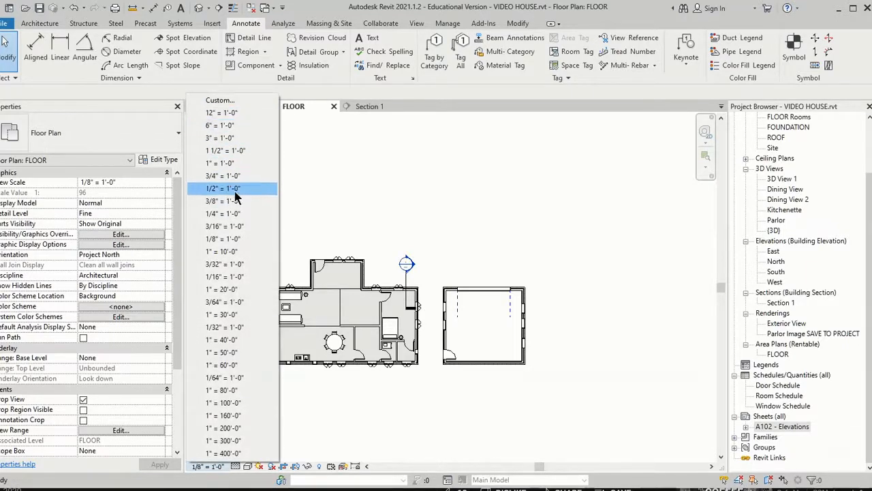
left_click(238, 214)
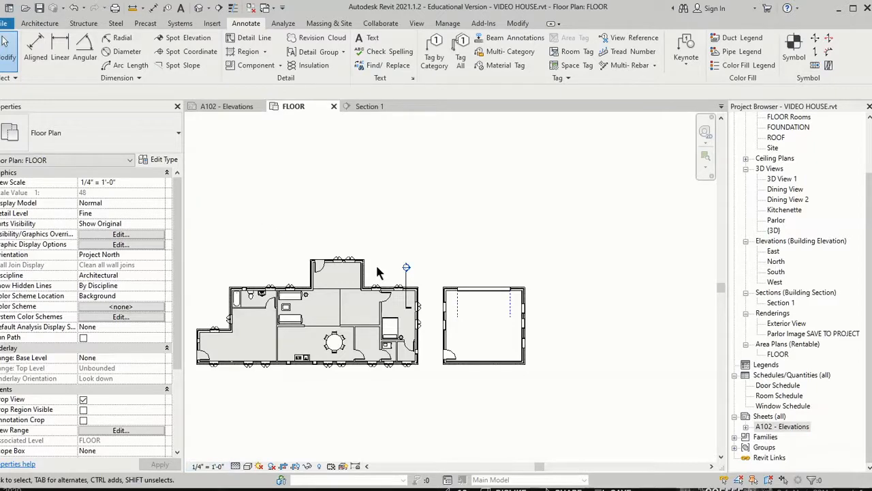
Switch the FLOOR plan's view scale to 1/8" = 1'-0" and back to 1/16" = 1'-0".
left_click(205, 466)
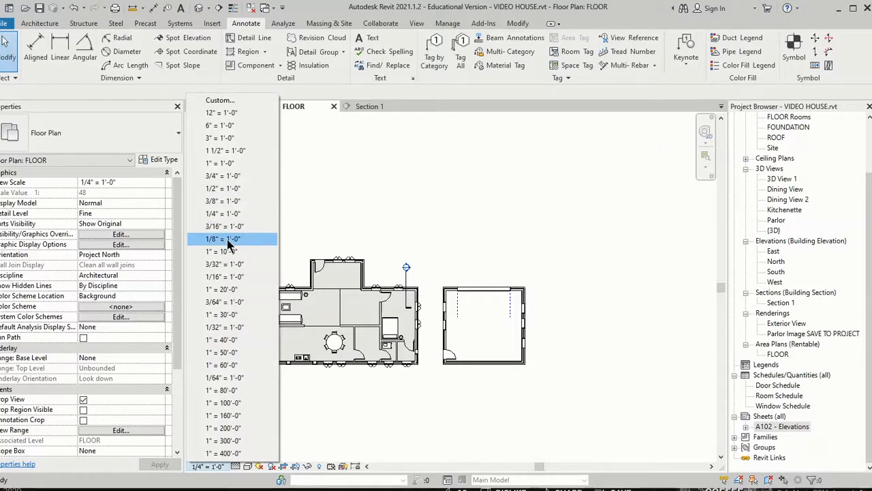
left_click(229, 240)
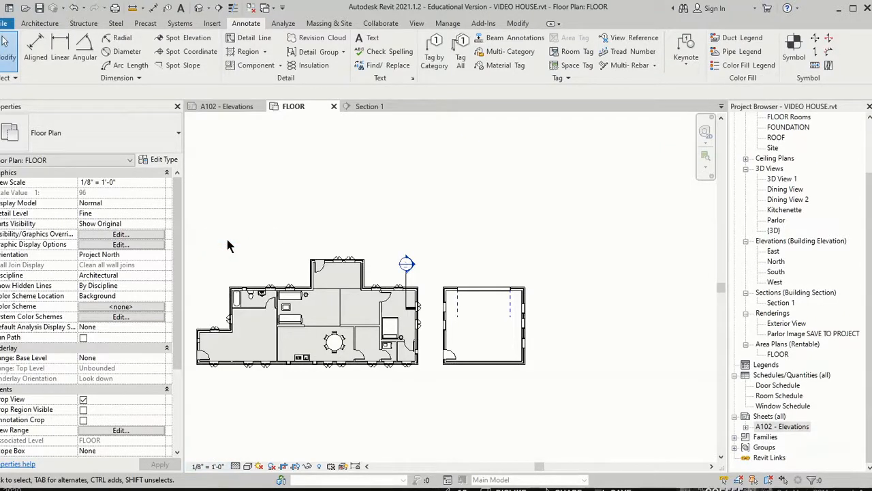
left_click(205, 467)
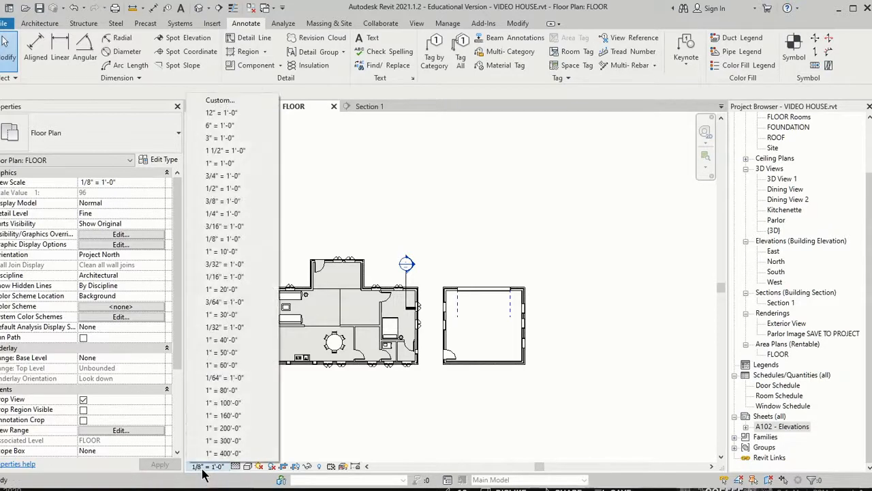
left_click(220, 277)
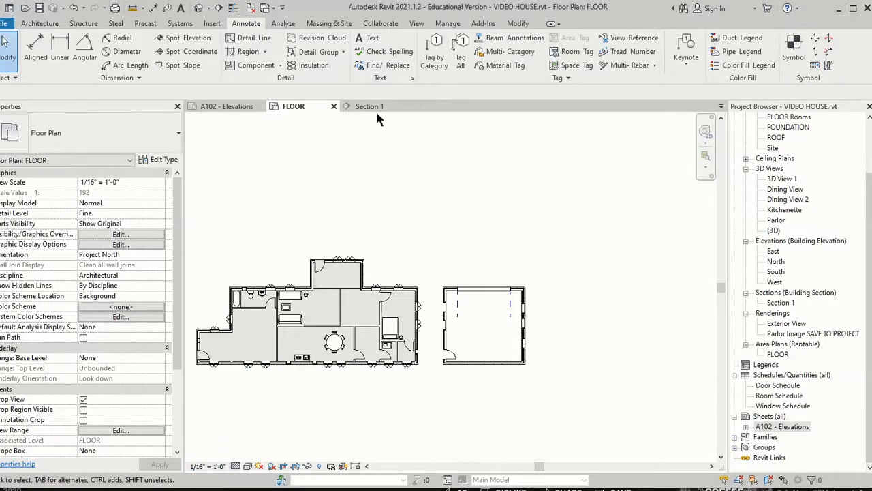
Open the Section 1 building section and show its crop region.
double_click(783, 303)
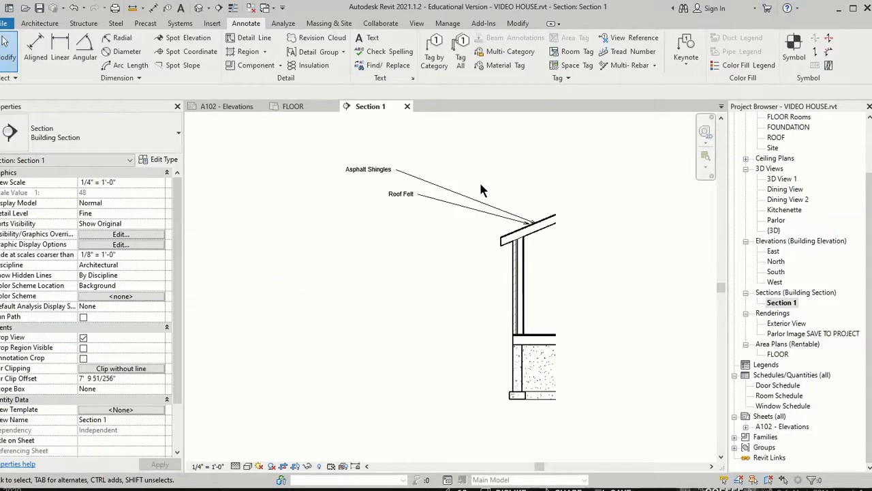
left_click(284, 466)
left_click(284, 466)
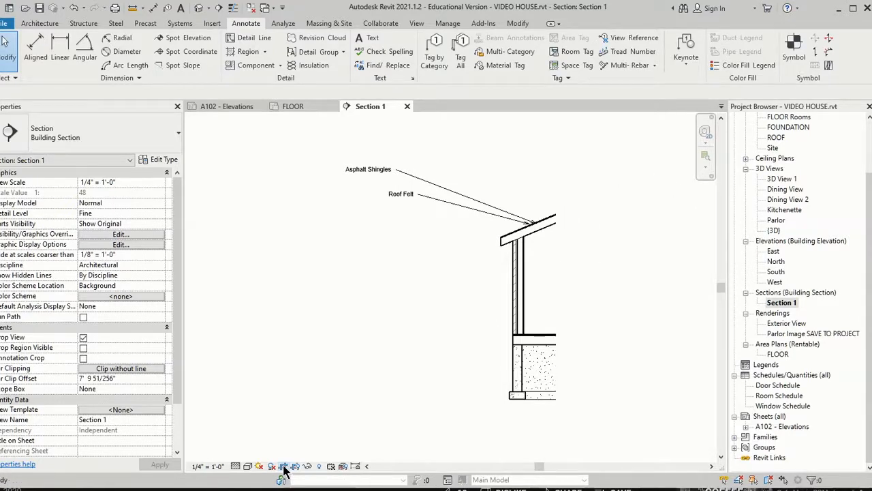
left_click(294, 466)
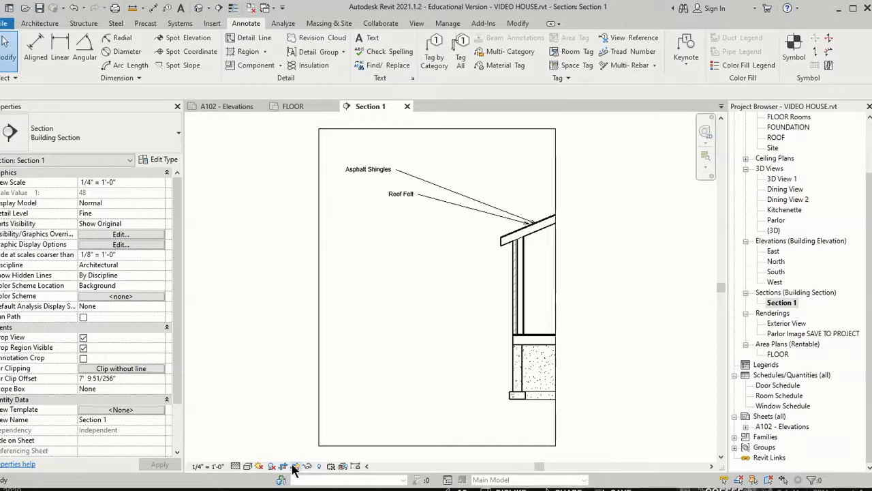
Bend the Asphalt Shingles leader to a horizontal landing, and move the Roof Felt note away from the roof with a matching bent leader.
left_click(397, 173)
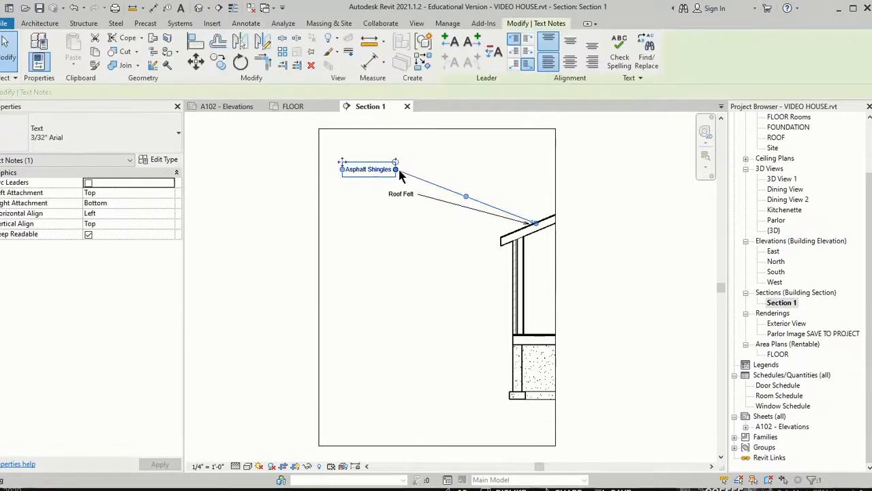
left_click_drag(396, 172, 368, 191)
left_click(402, 195)
left_click(396, 193)
left_click(393, 192)
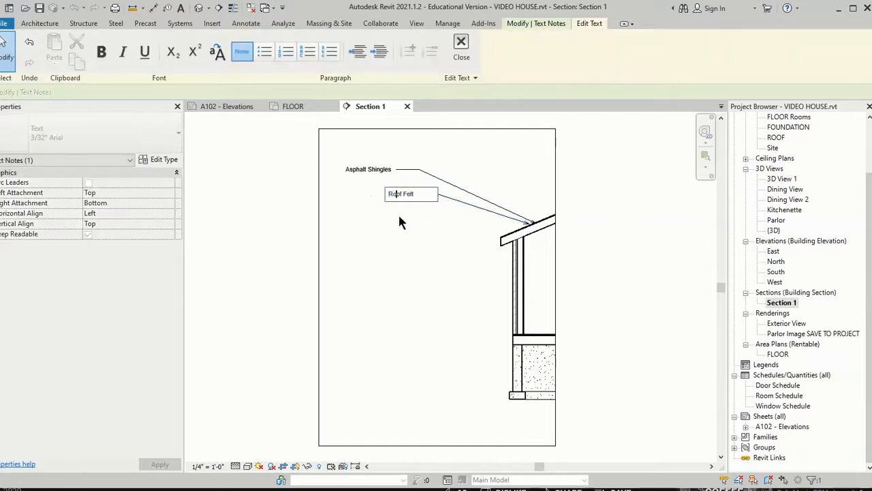
left_click(399, 214)
left_click_drag(387, 194, 352, 197)
left_click(359, 238)
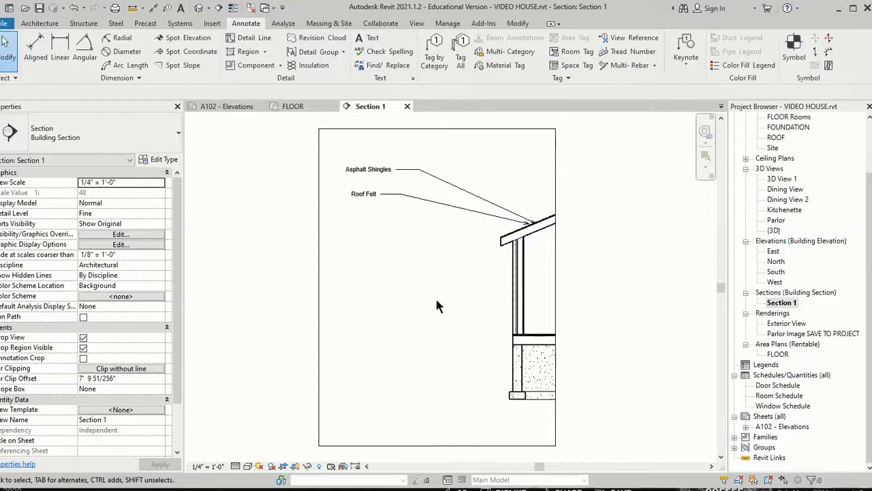
Try Section 1 at a 1/8" = 1'-0" view scale and return it to 1/4" = 1'-0".
left_click(208, 466)
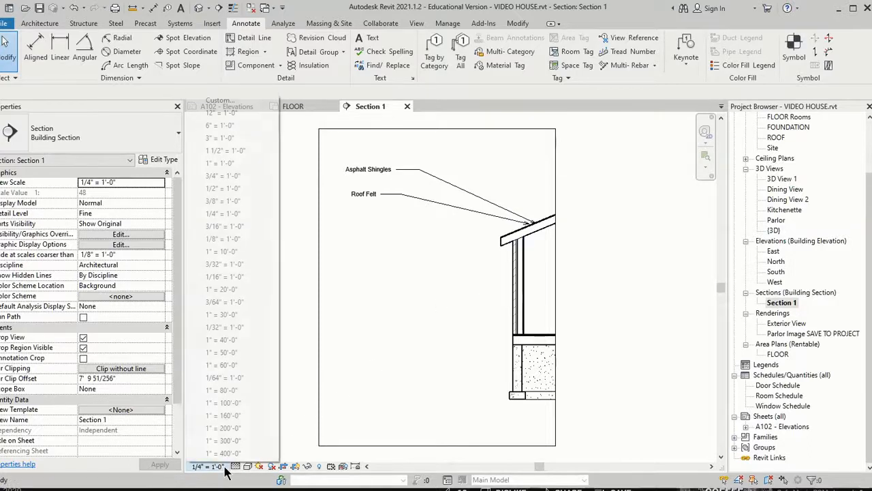
left_click(228, 239)
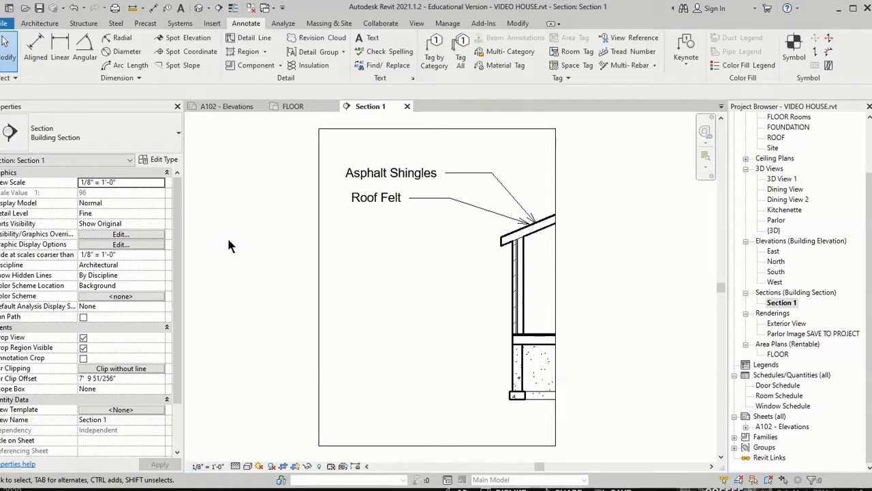
left_click(208, 466)
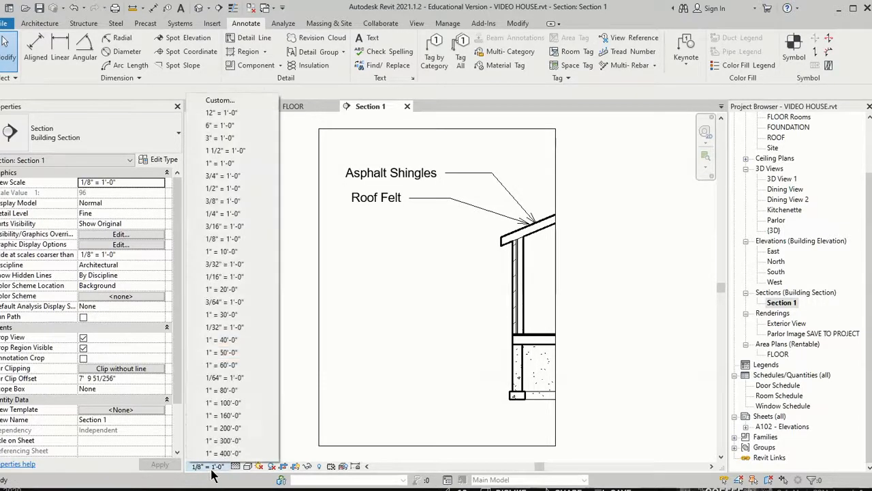
left_click(222, 213)
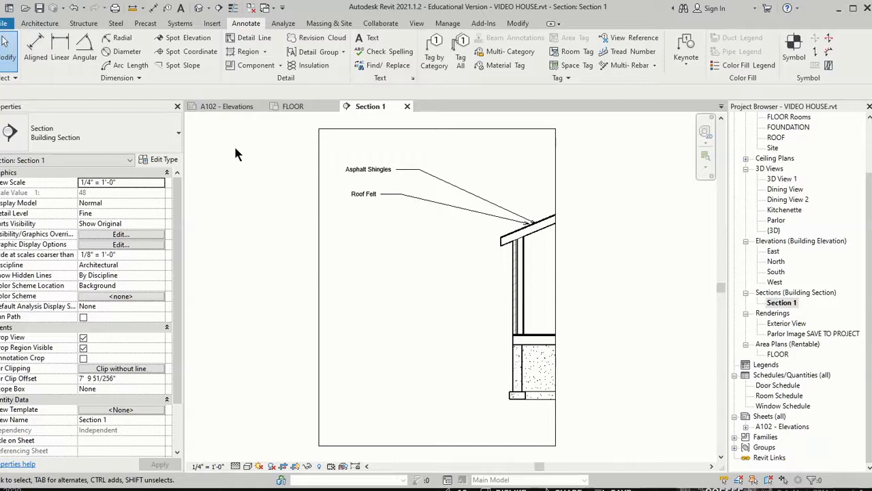
Return to the FLOOR plan and place a camera northwest of the house to create a perspective 3D view.
left_click(297, 108)
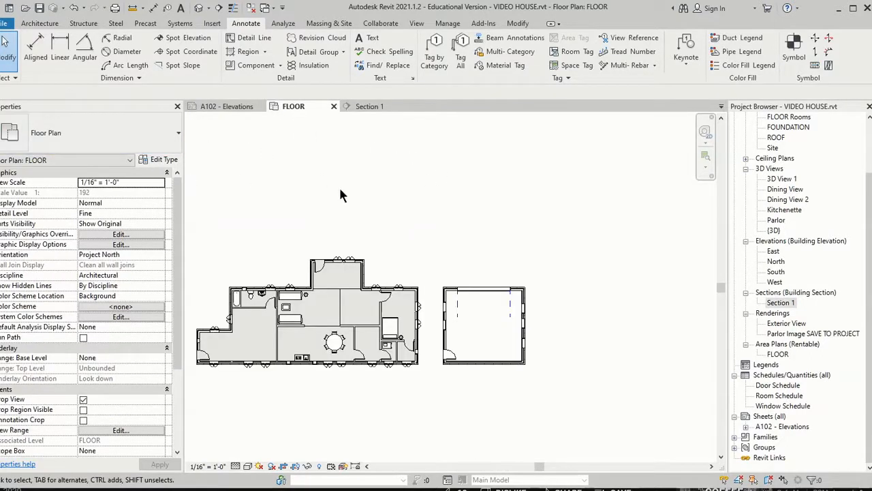
left_click(209, 7)
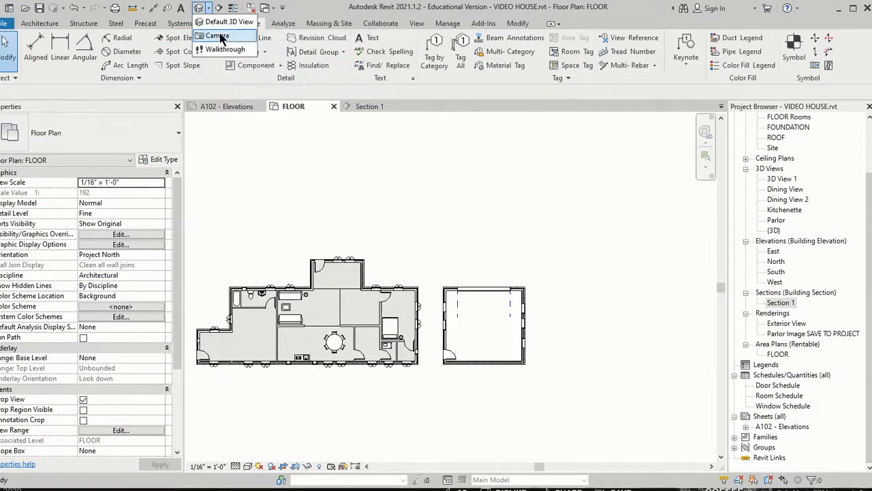
left_click(218, 37)
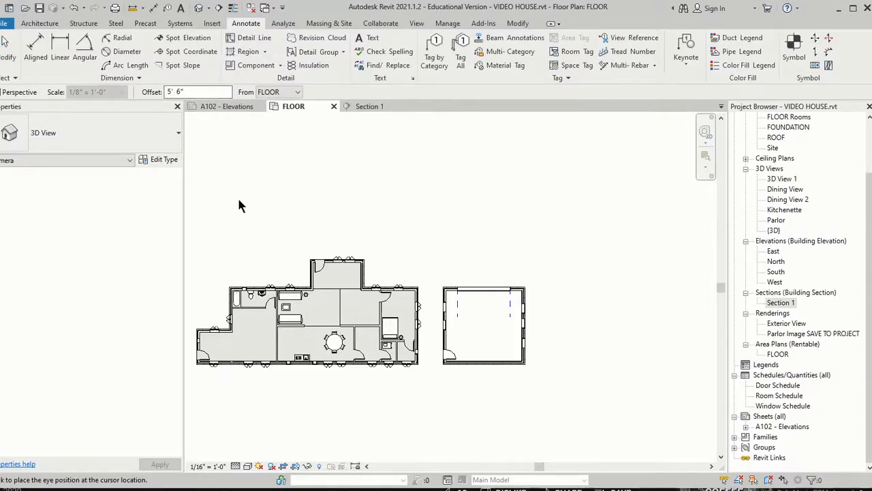
left_click(209, 8)
left_click(206, 37)
left_click(202, 209)
left_click(259, 241)
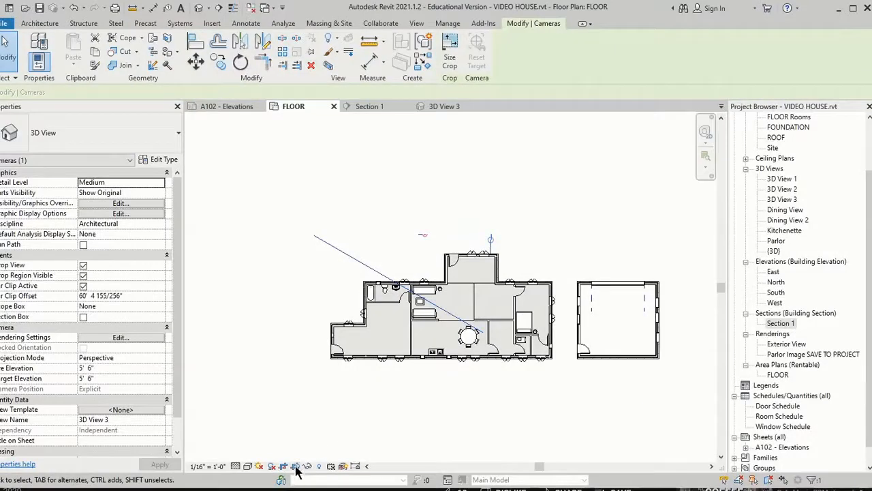
Turn off cropping in the FLOOR plan and show the camera of 3D View 3.
left_click(281, 467)
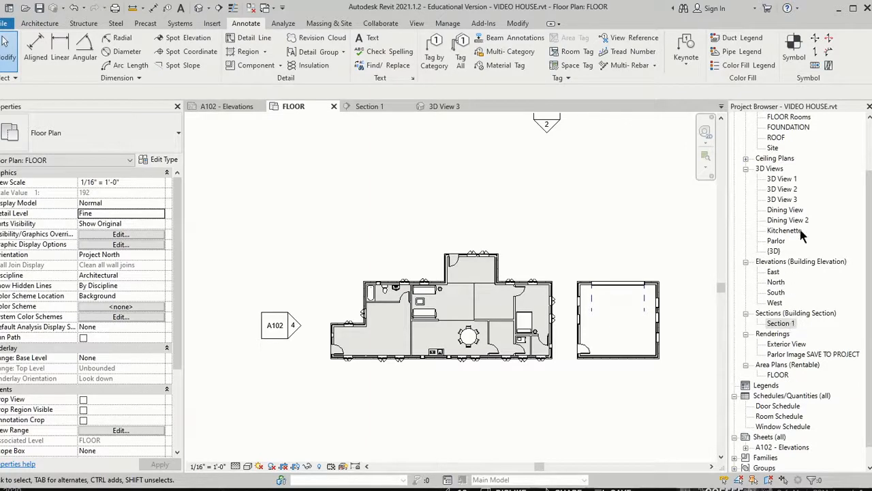
left_click(790, 199)
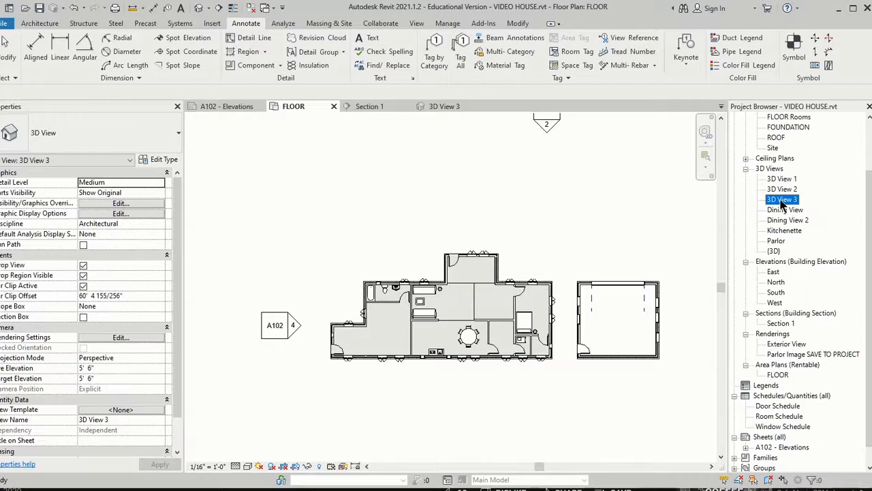
right_click(781, 201)
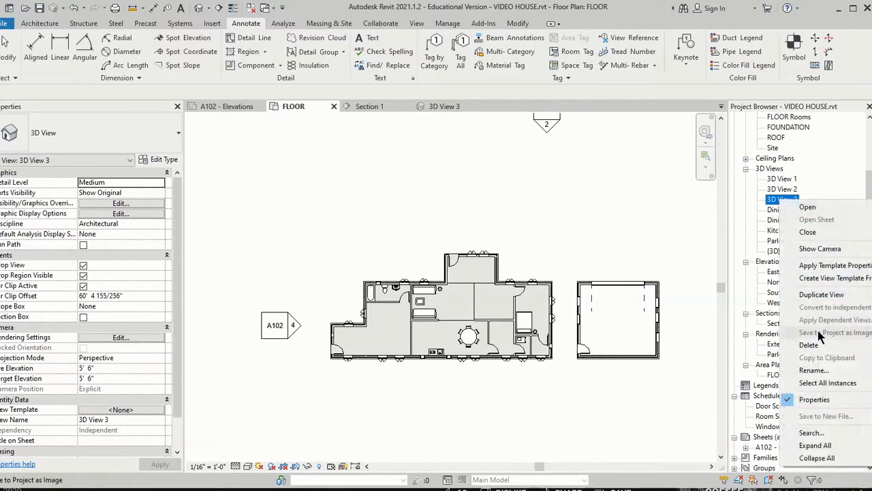
left_click(806, 251)
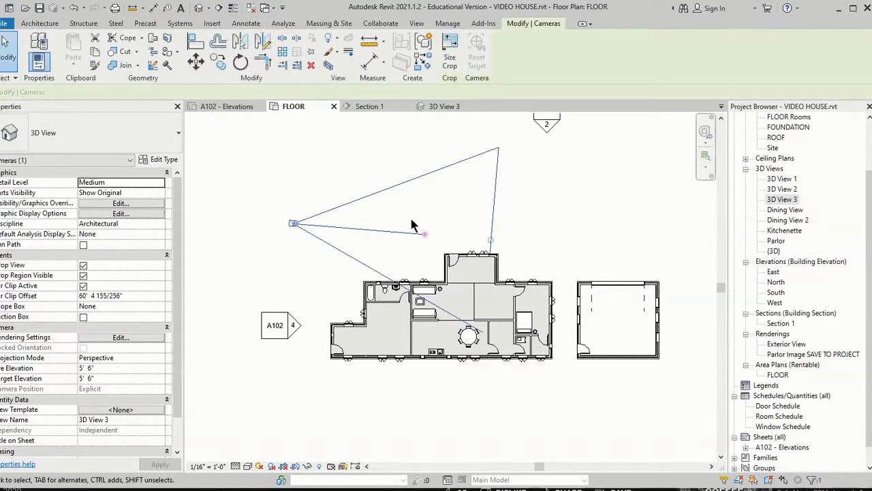
Reposition the 3D View 3 camera north of the house, aimed near the dining table, with a far clip offset of about 108'.
left_click_drag(424, 234, 464, 328)
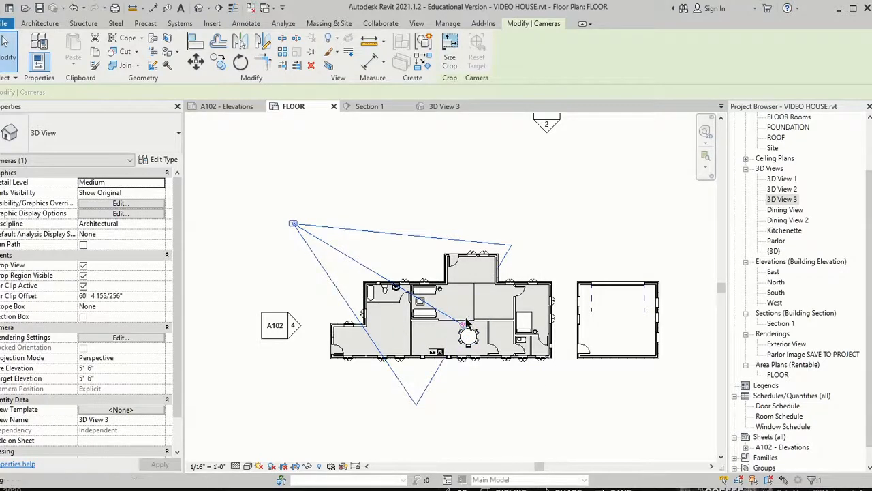
left_click_drag(467, 332, 608, 417)
left_click_drag(633, 420, 592, 423)
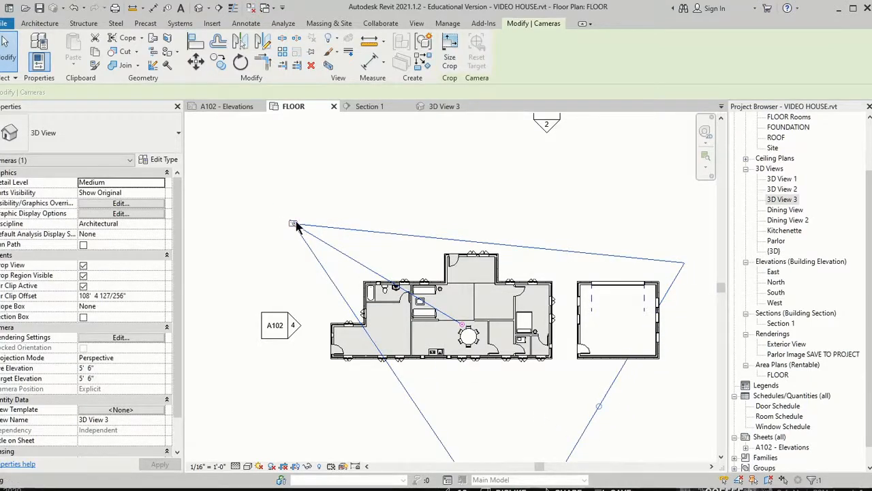
left_click_drag(292, 224, 376, 169)
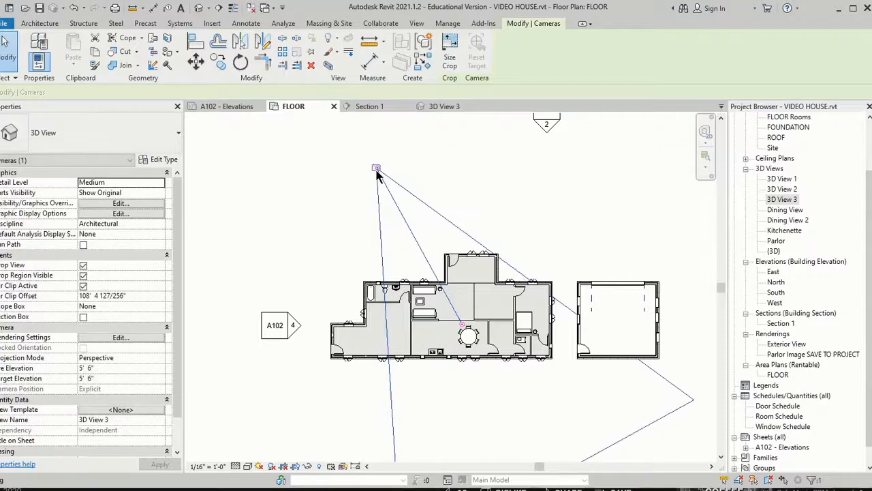
Open 3D View 3 and orbit the perspective to a target elevation of about 3' 8", showing more of the house's corner.
left_click(300, 143)
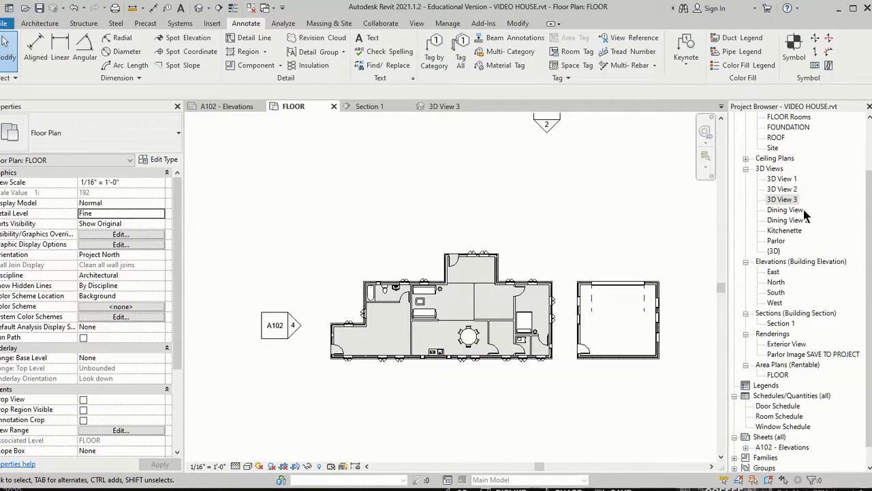
double_click(784, 199)
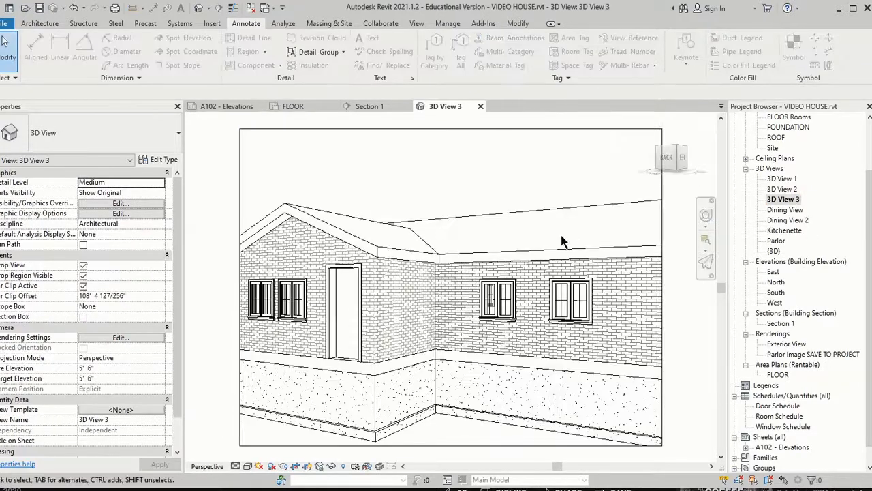
left_click_drag(427, 284, 506, 284)
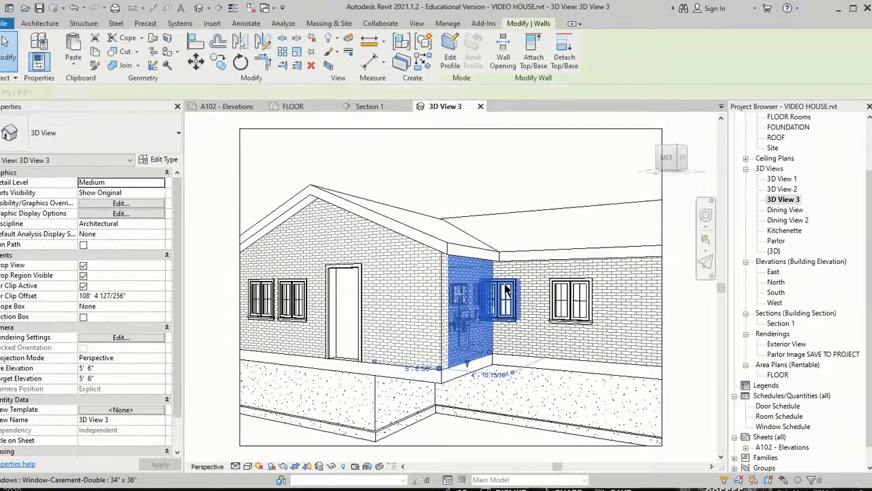
key("ctrl+z")
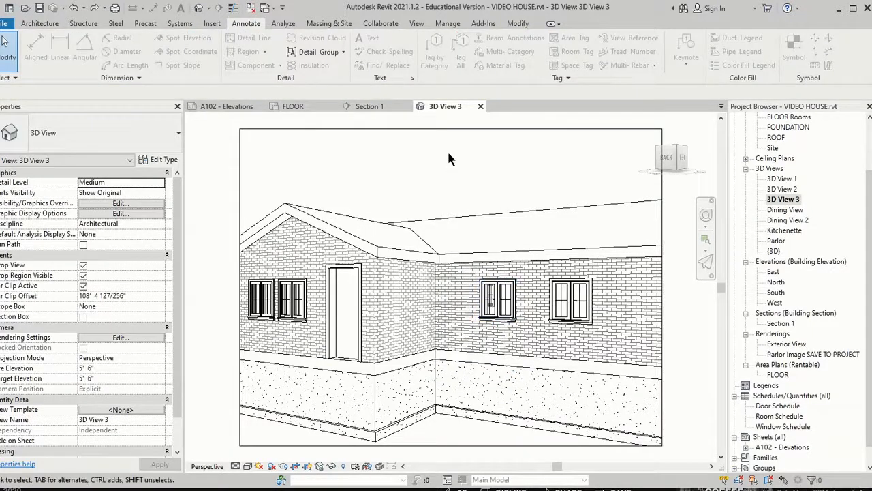
right_click_drag(475, 233, 461, 252)
scroll(344, 390, "down", 3)
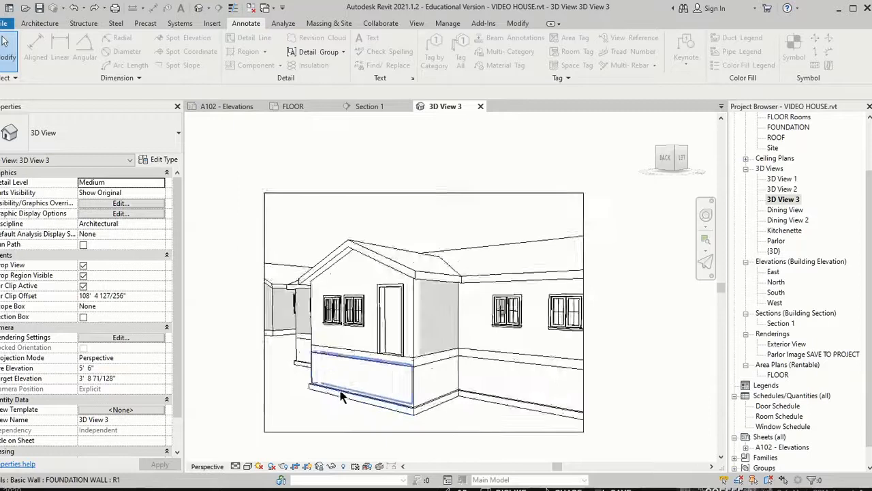
middle_click_drag(475, 400, 513, 335)
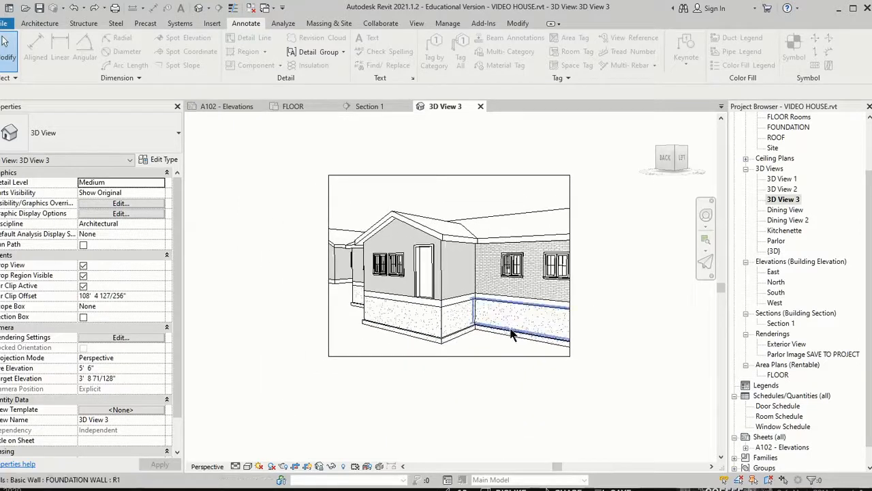
Widen the crop region of 3D View 3 on both sides to include the garage and the tall narrow opening in the long brick wall.
left_click(571, 287)
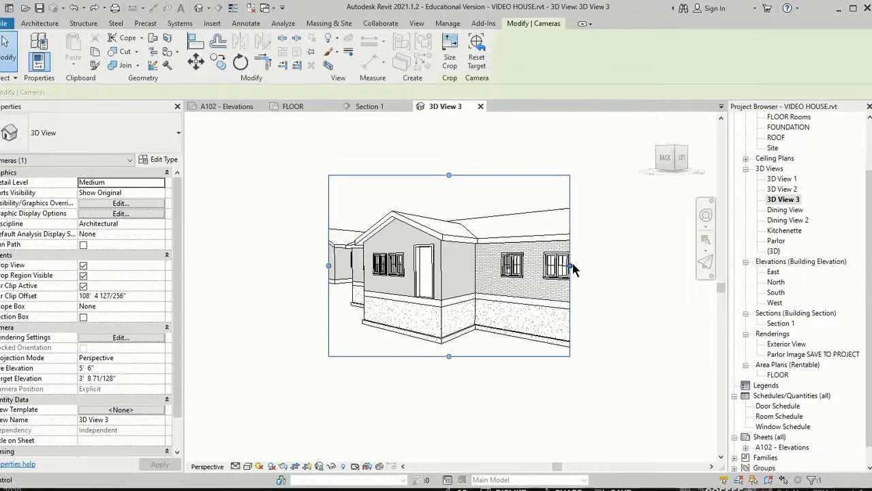
left_click_drag(570, 266, 648, 265)
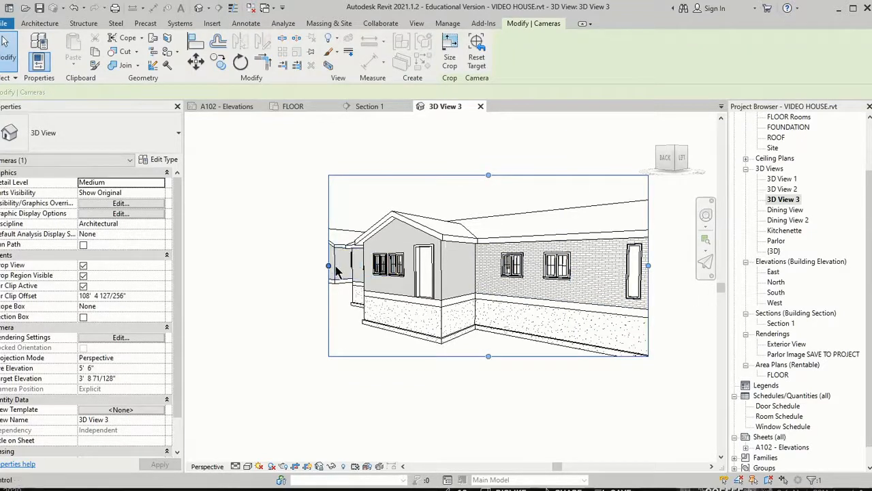
left_click_drag(329, 267, 286, 266)
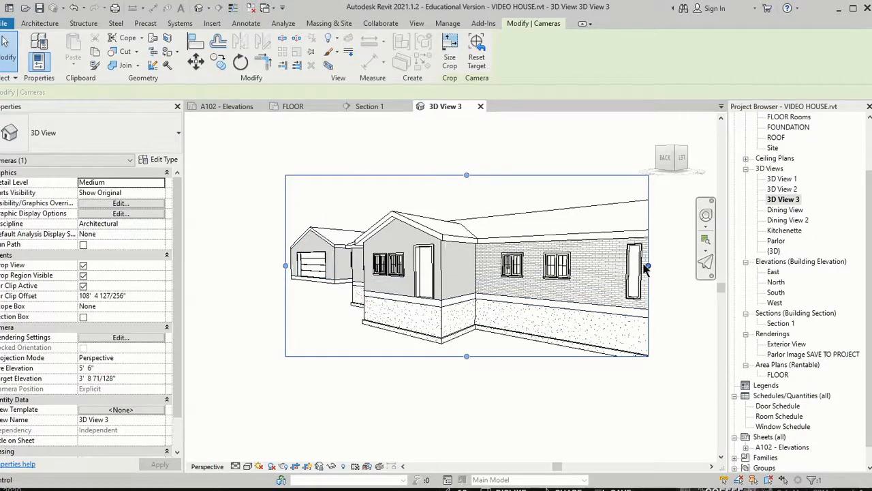
left_click_drag(649, 270, 677, 269)
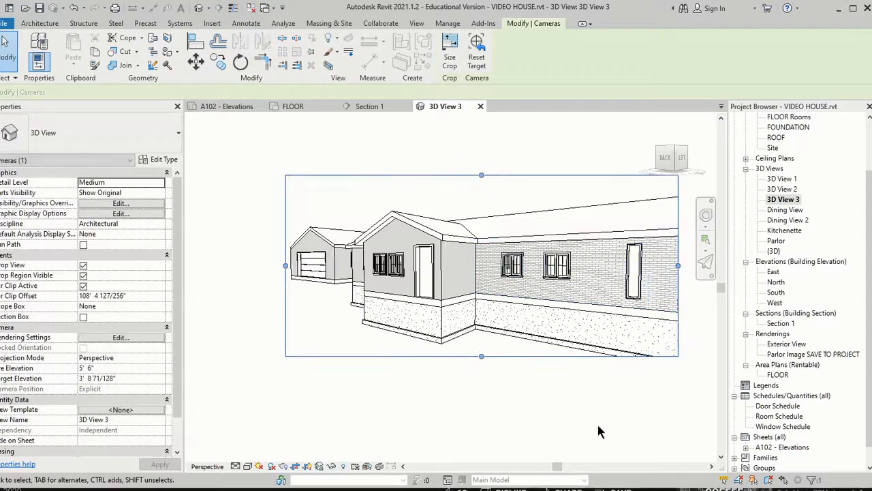
left_click(587, 422)
scroll(580, 411, "down", 2)
middle_click_drag(580, 411, 505, 379)
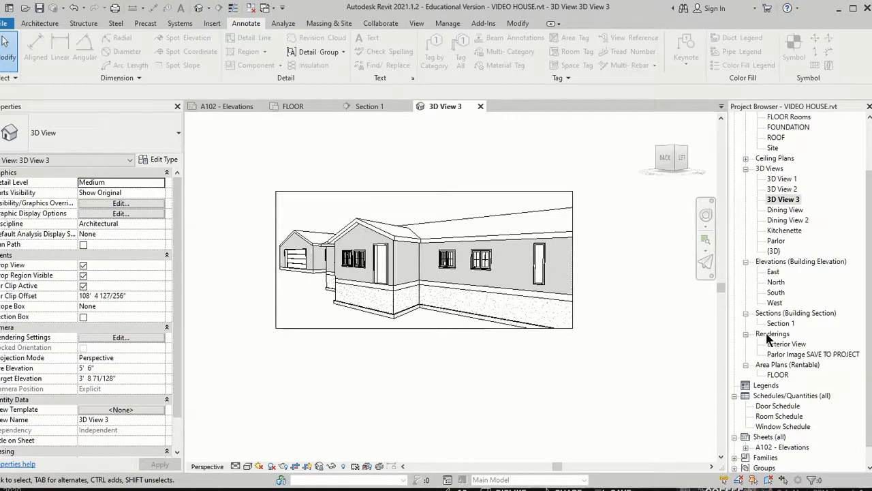
Render 3D View 3 at Medium quality with the Exterior: Sun only lighting scheme and the Sky: Few Clouds background.
left_click(416, 23)
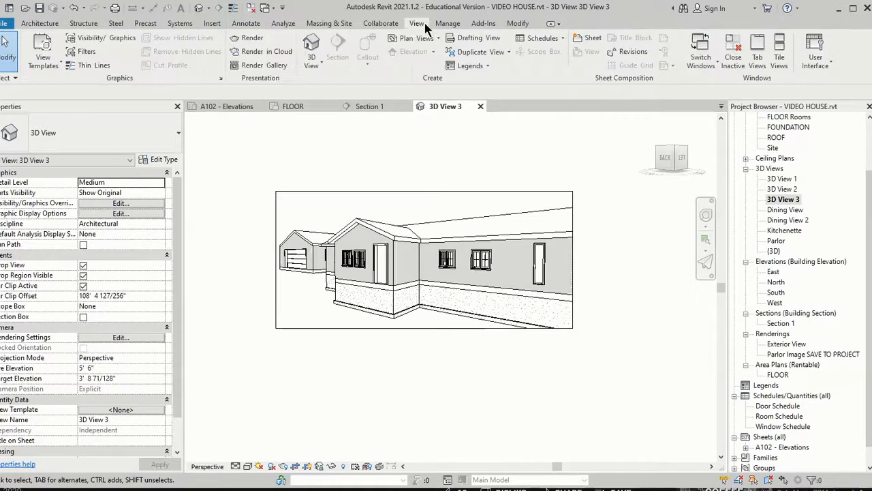
left_click(250, 38)
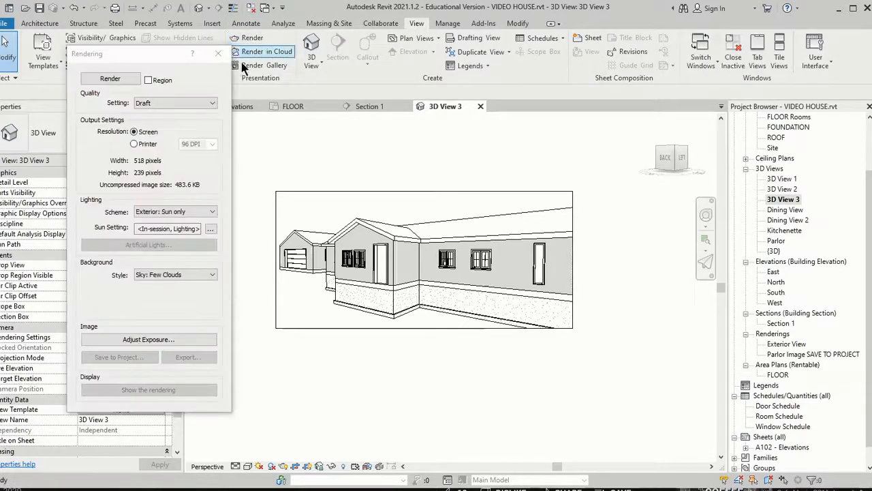
left_click(157, 103)
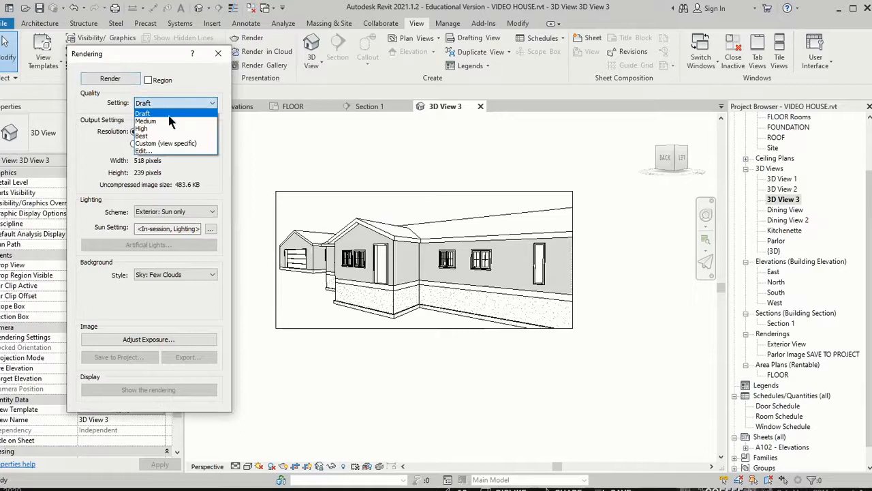
left_click(170, 121)
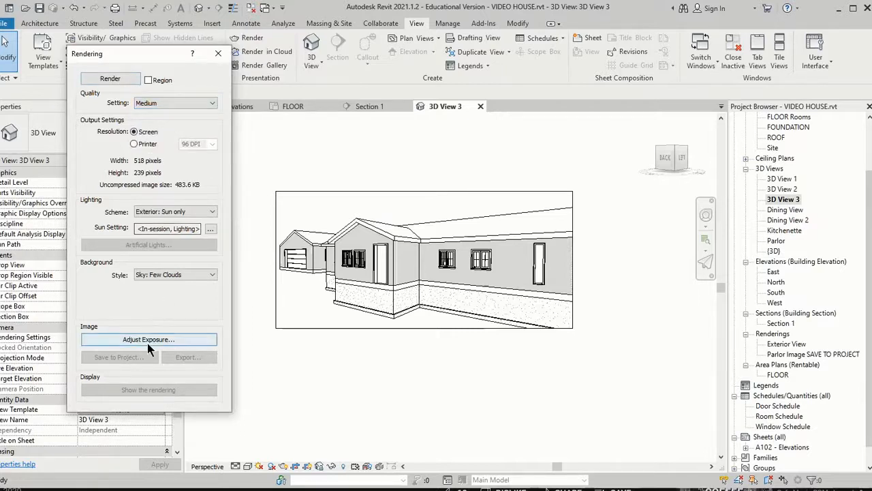
left_click(116, 78)
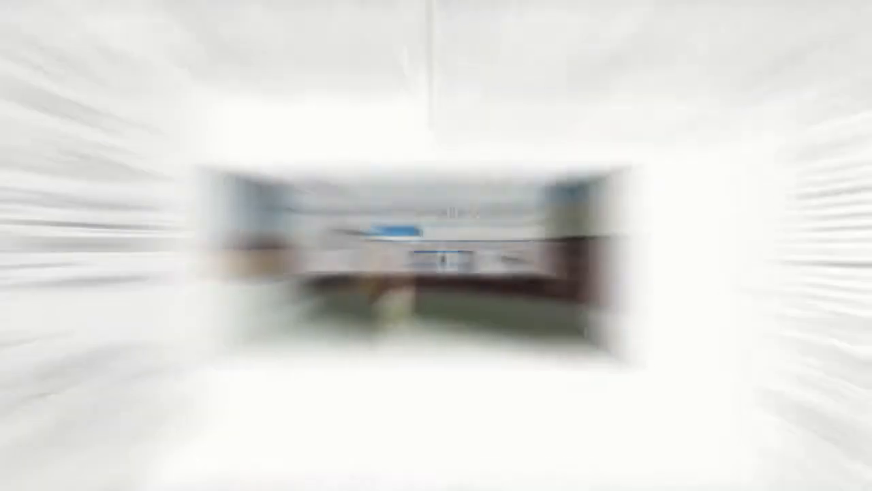
Save the rendered image to the project as "Exterior View 2" and close the rendering settings.
left_click(119, 357)
type("Exterior View 2")
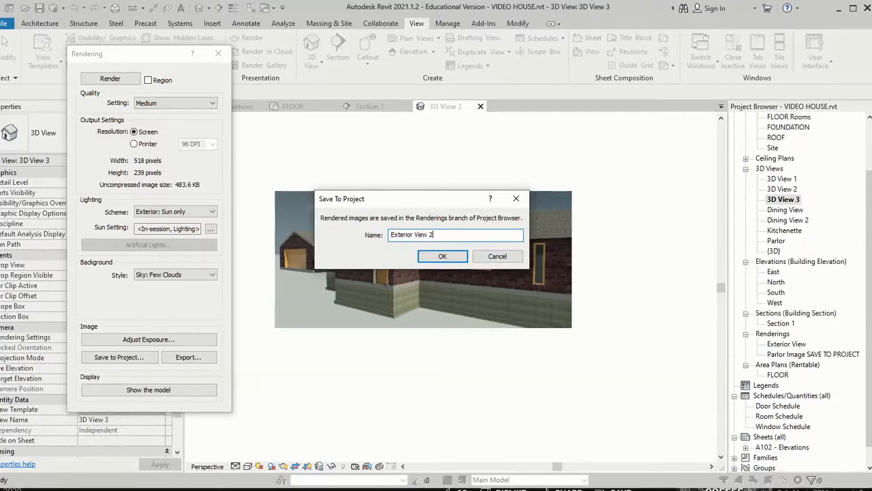
key("Return")
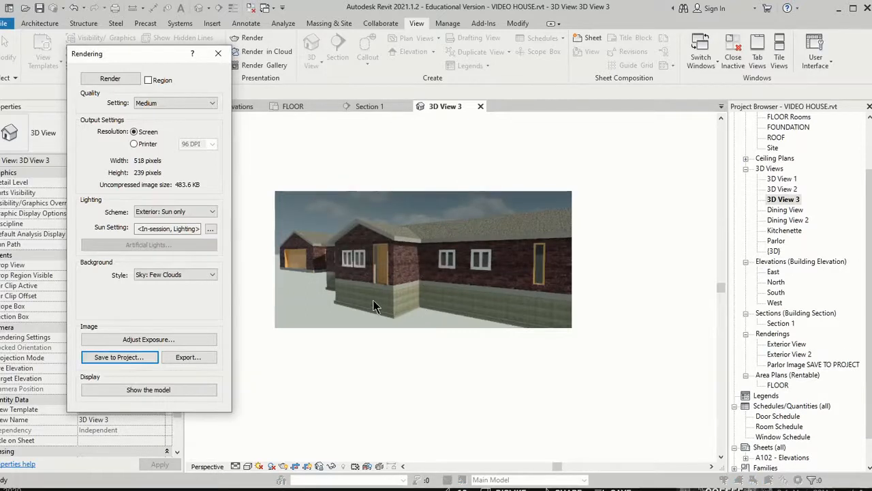
left_click(218, 54)
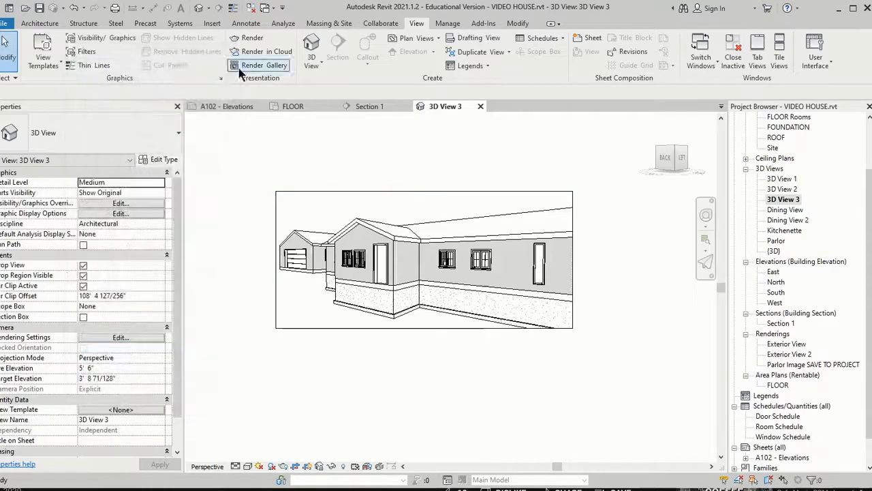
Turn cropping back on in the FLOOR plan, check the crop region's boundary and hide it again.
left_click(291, 108)
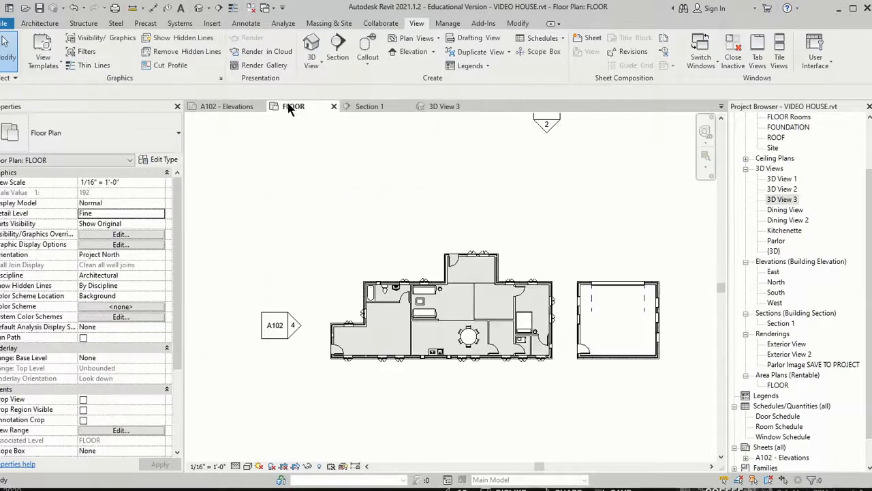
left_click(283, 467)
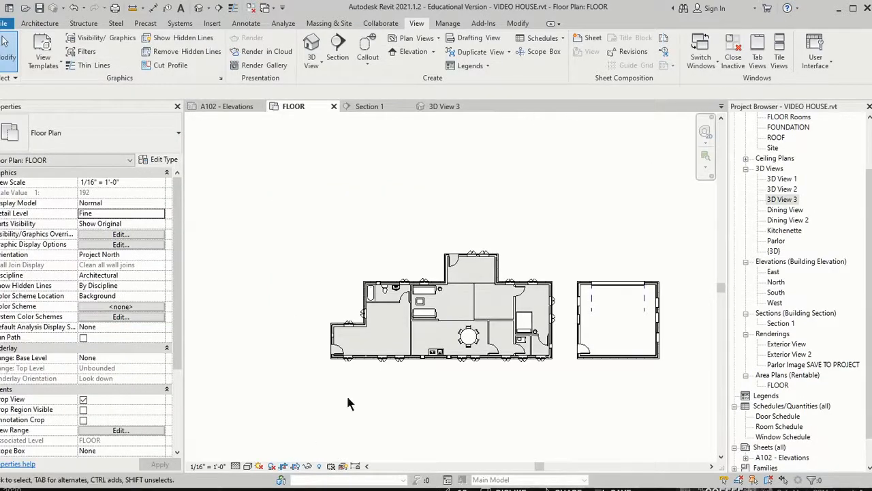
left_click(295, 467)
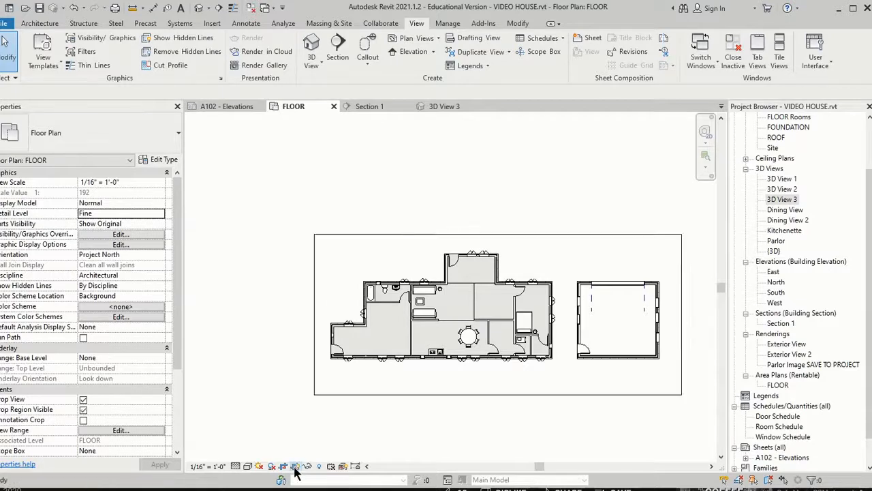
left_click(295, 466)
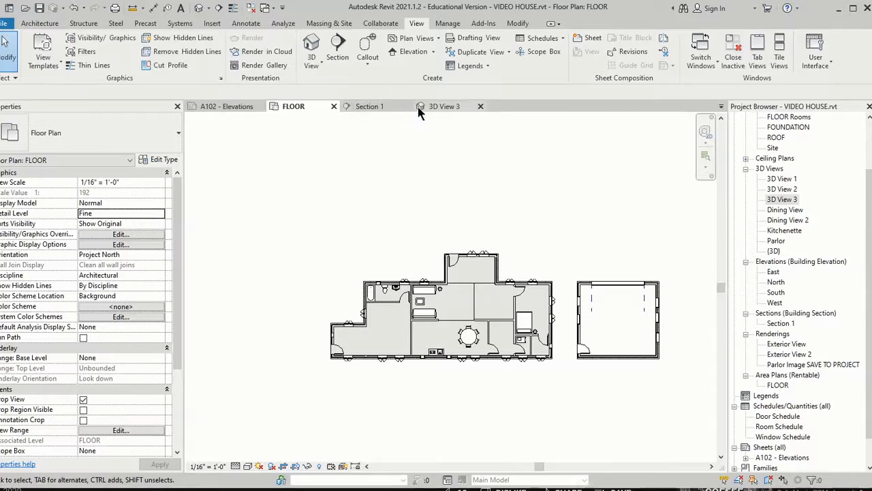
Switch to Section 1 and create a new sheet with the B 11 x 17 Horizontal titleblock.
left_click(436, 109)
left_click(385, 107)
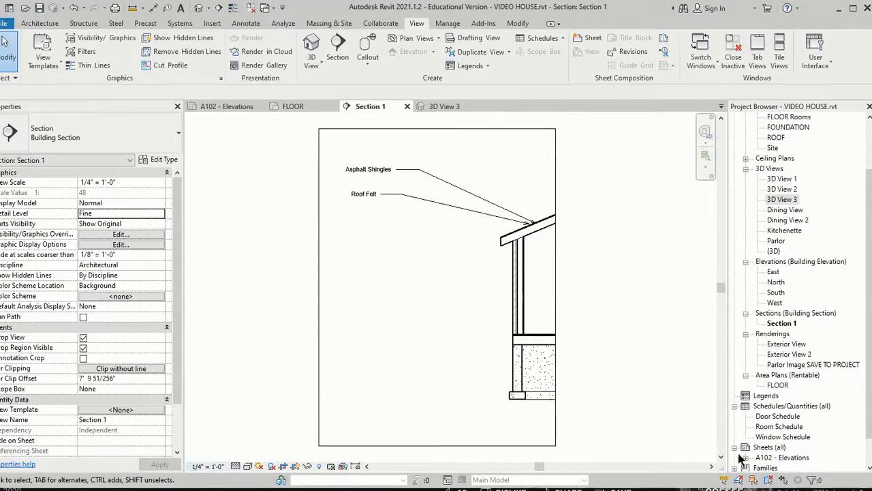
scroll(790, 406, "down", 1)
left_click(780, 418)
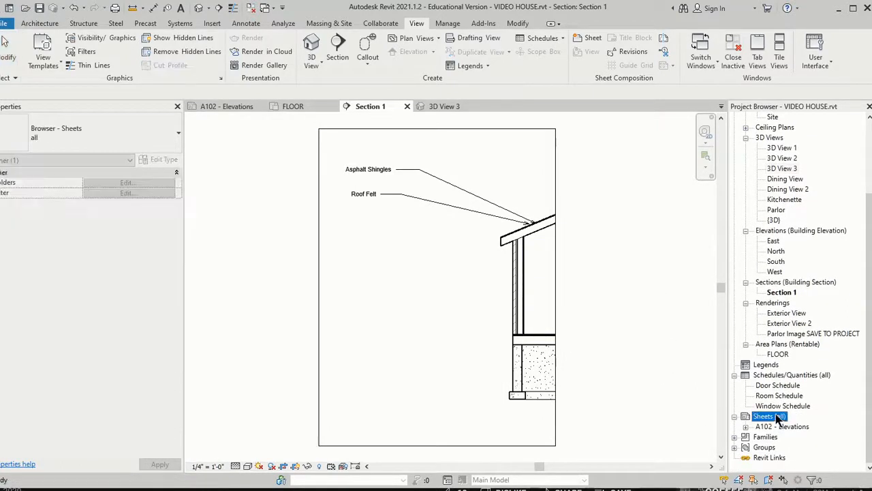
right_click(779, 420)
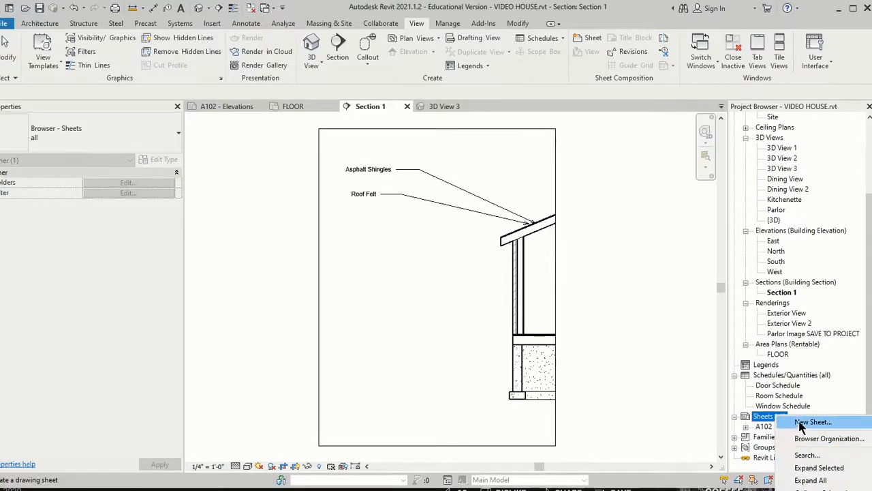
left_click(807, 422)
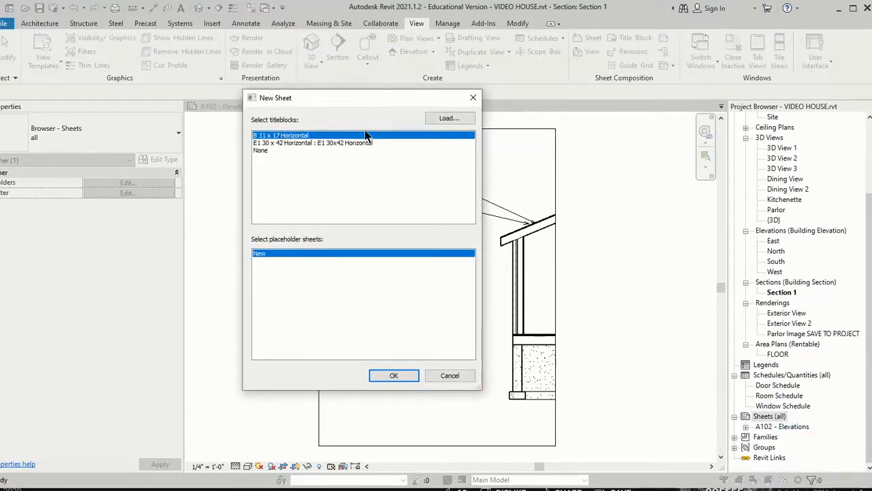
left_click(437, 119)
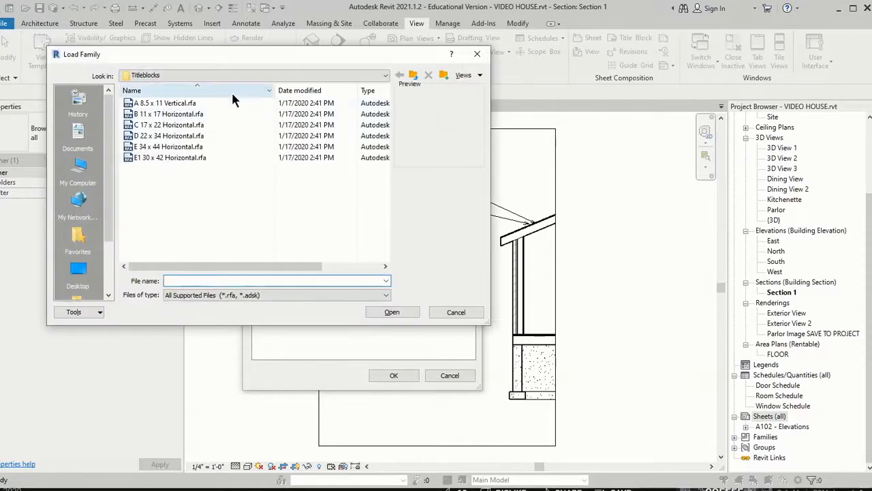
left_click(385, 76)
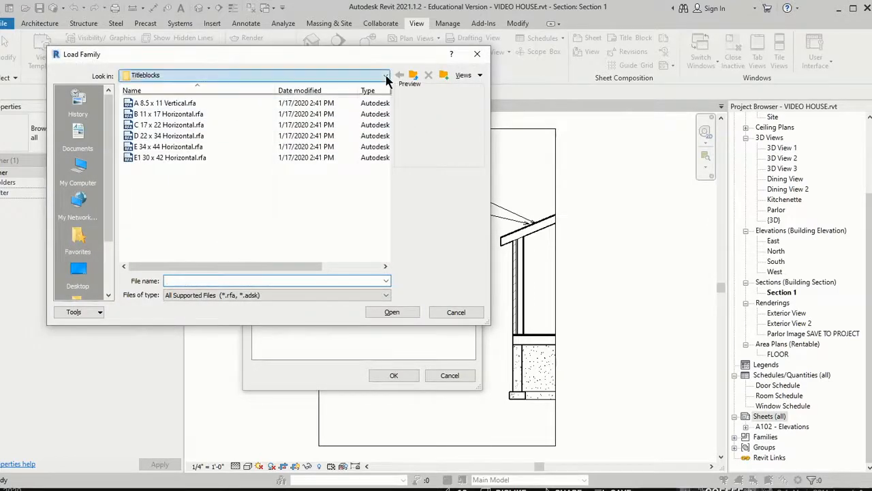
left_click(385, 76)
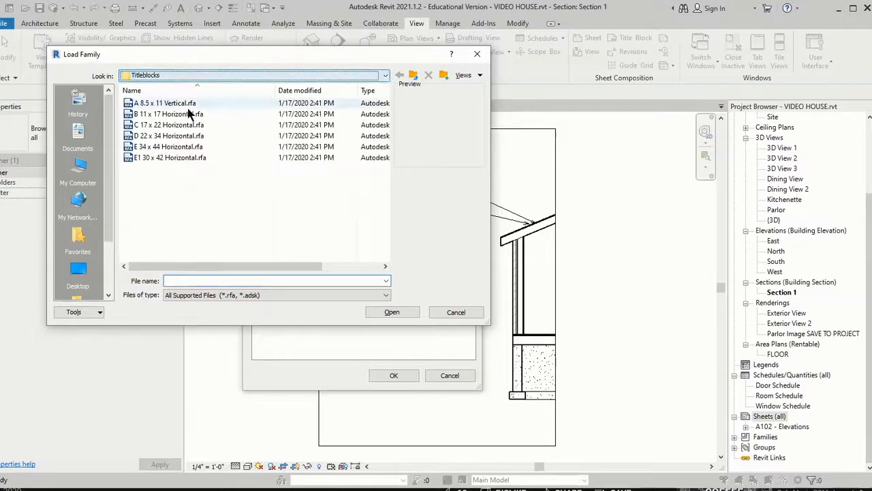
left_click(164, 114)
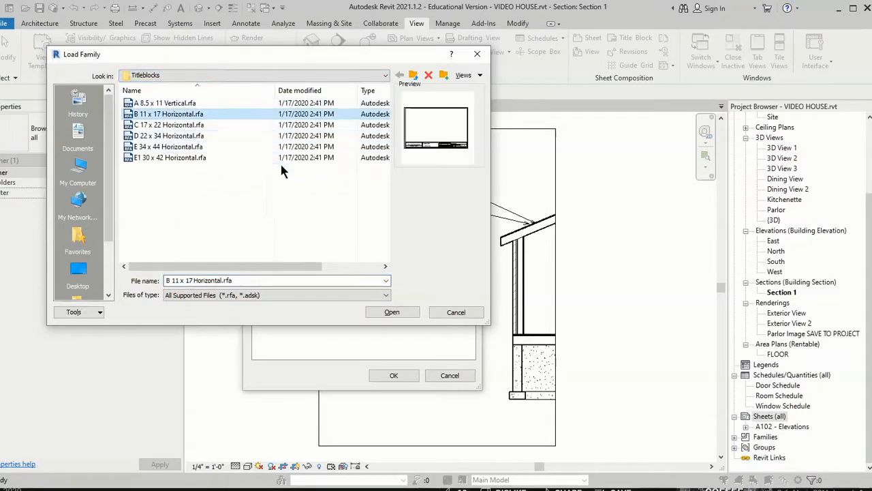
left_click(451, 315)
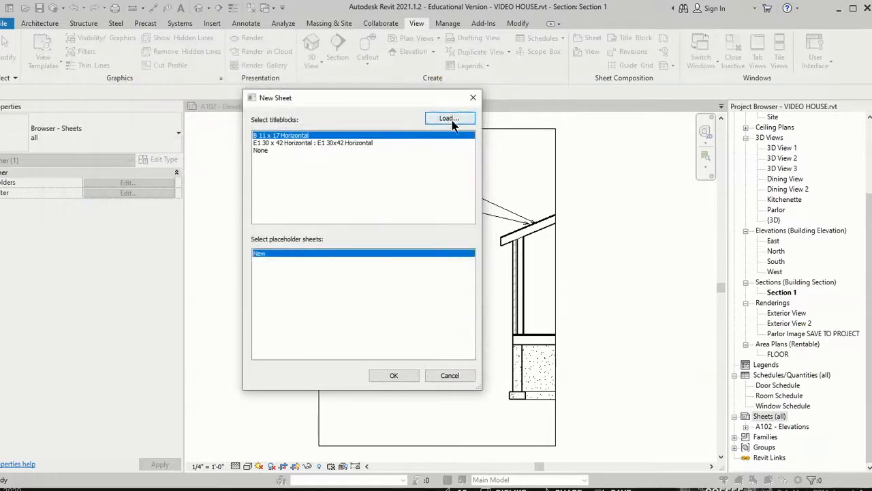
left_click(394, 376)
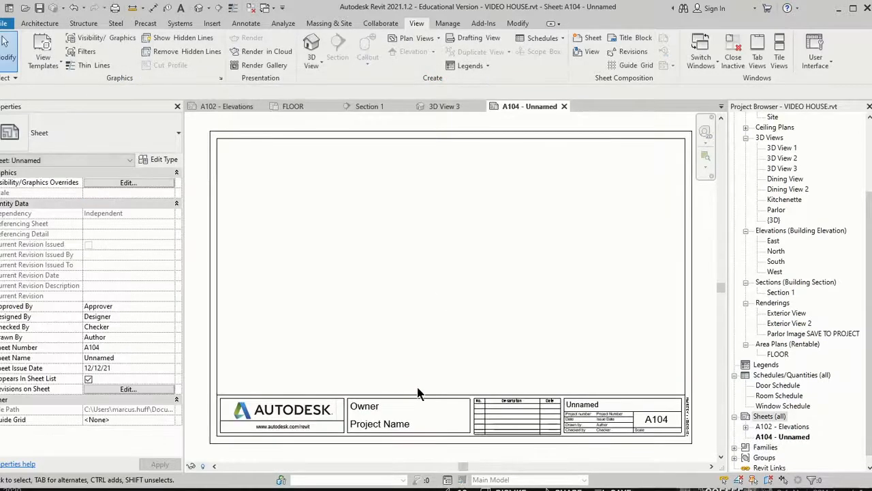
Rename sheet A104 to "Floorplan & Section".
left_click(790, 438)
right_click(803, 438)
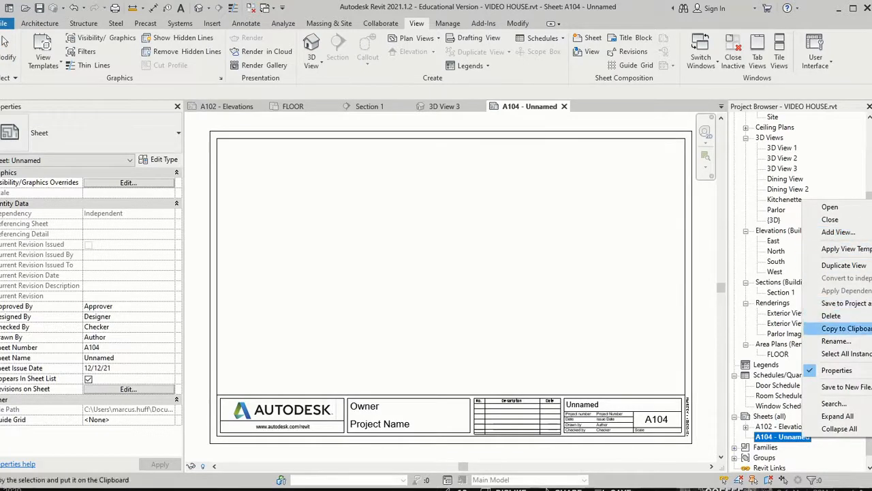
left_click(835, 341)
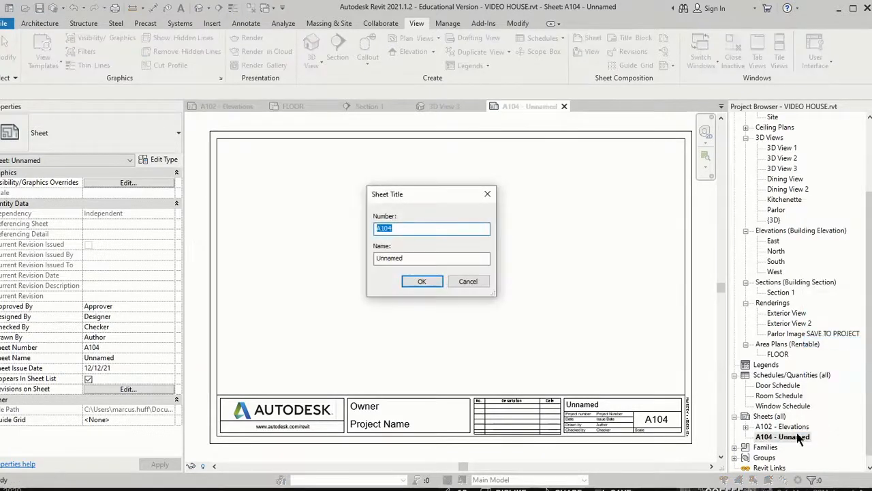
left_click(415, 257)
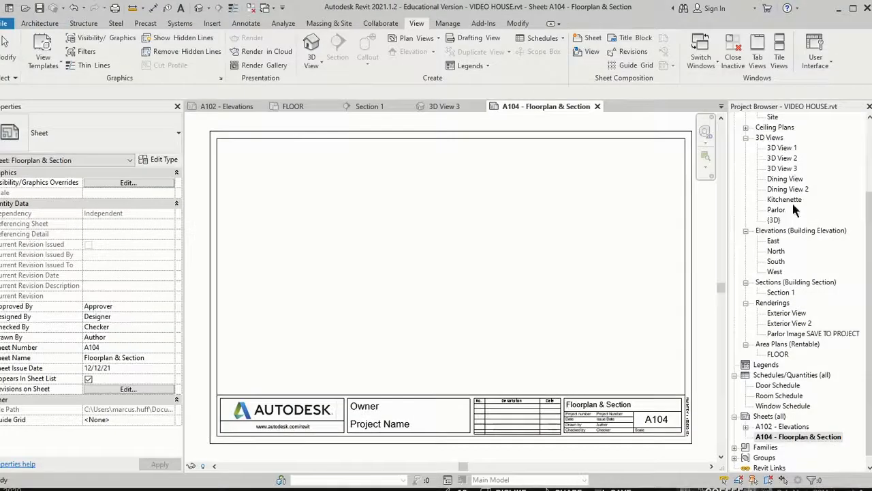
Place the FLOOR floor plan in the upper-left corner of the A104 sheet.
scroll(794, 198, "up", 3)
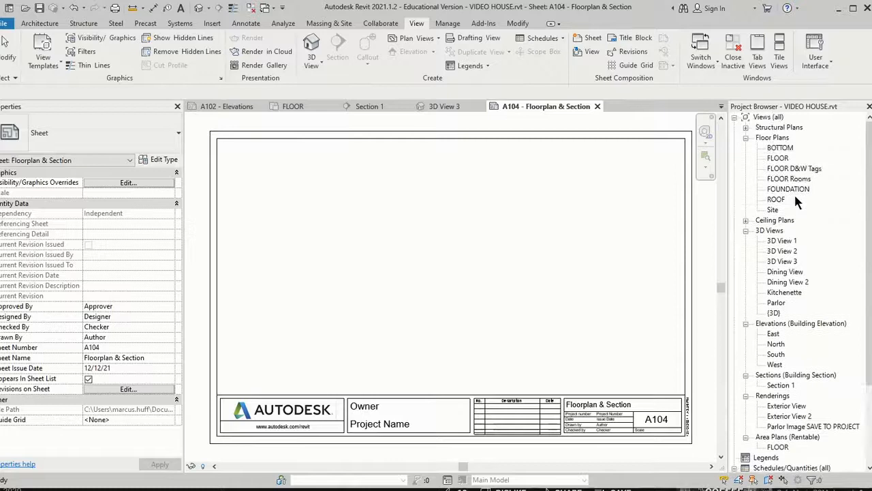
left_click(782, 158)
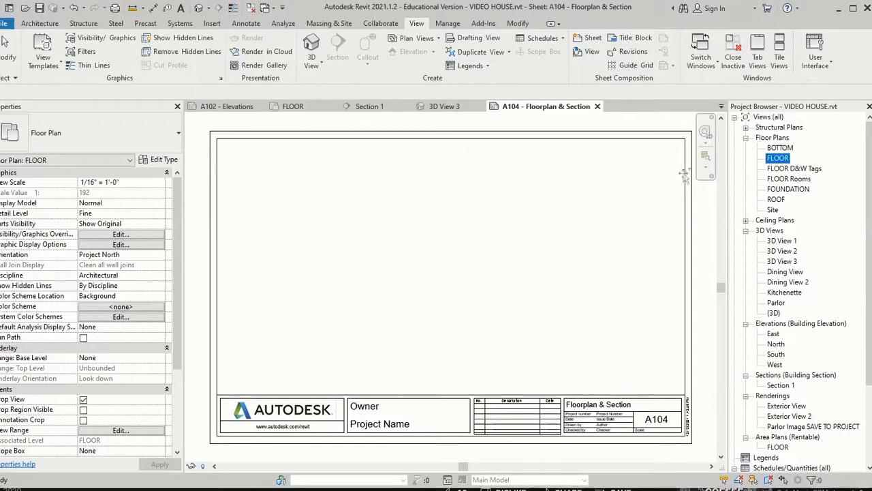
left_click_drag(825, 163, 324, 240)
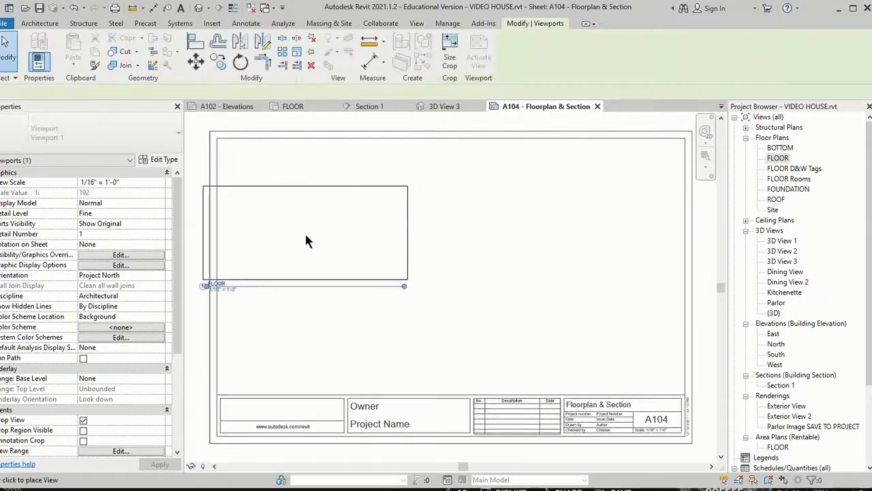
left_click(328, 197)
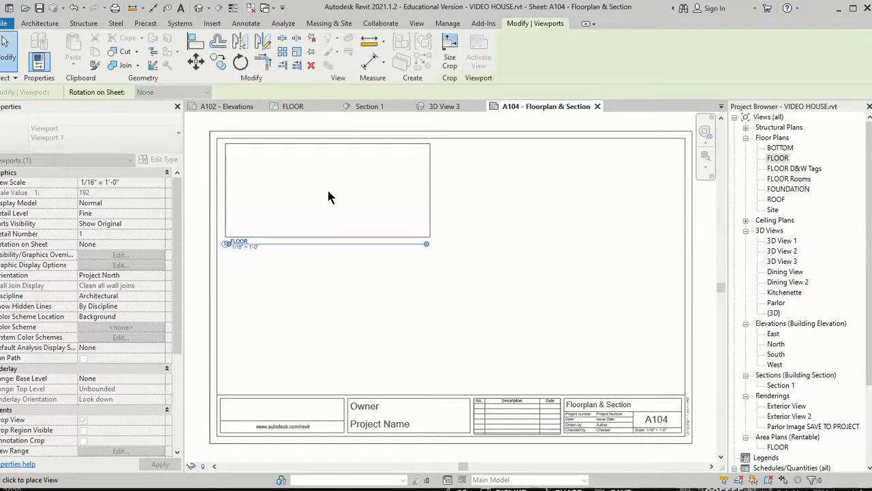
left_click(359, 285)
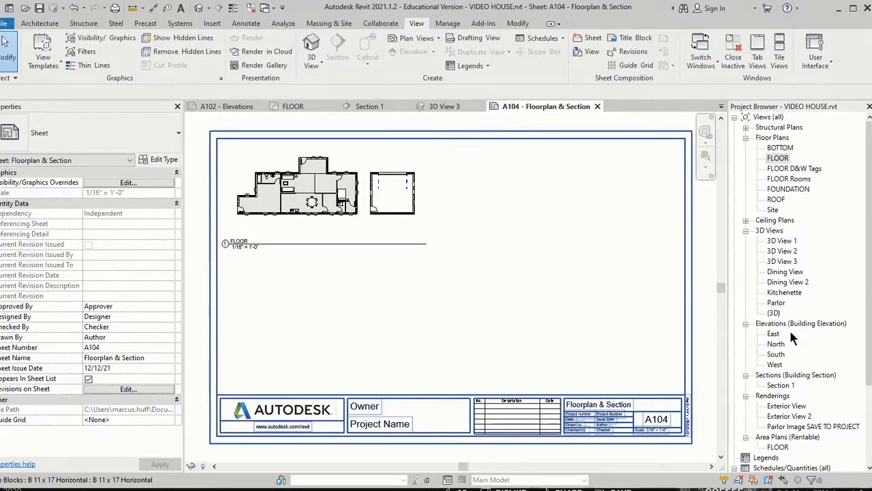
Place Section 1 on the right side of the A104 sheet and hide the section's crop region.
left_click(779, 386)
left_click_drag(588, 325, 569, 233)
left_click(589, 265)
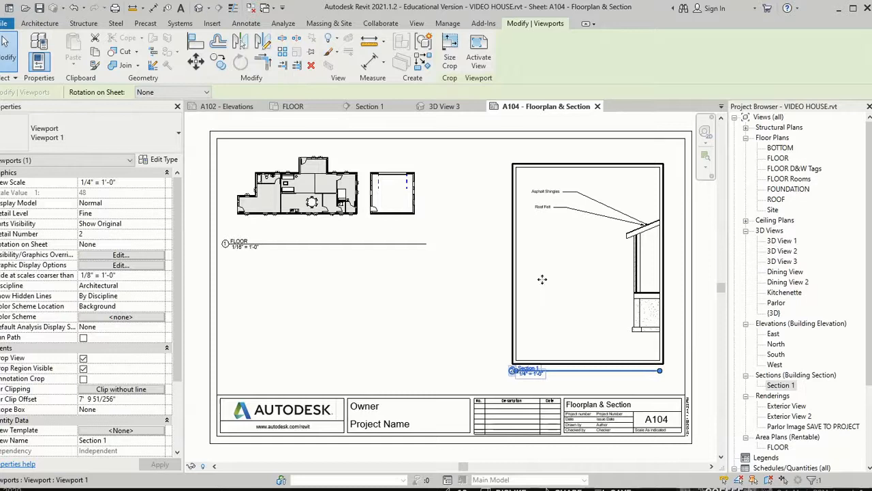
left_click(490, 271)
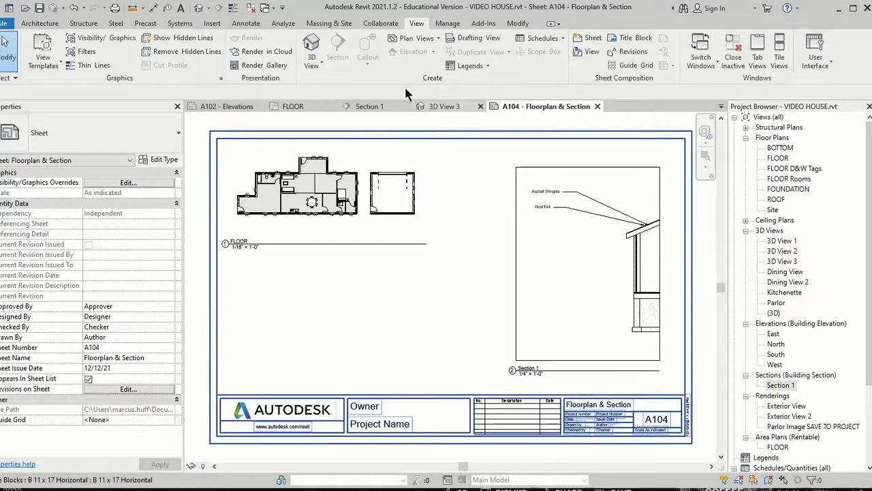
left_click(374, 107)
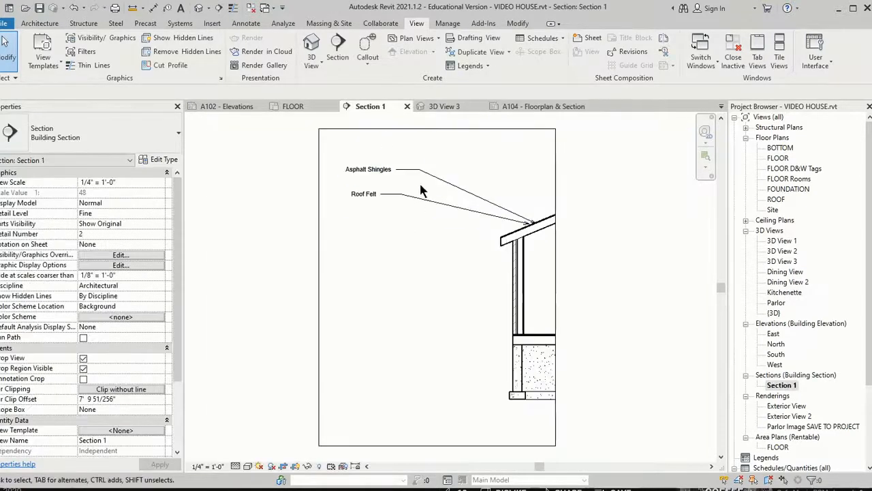
left_click(295, 466)
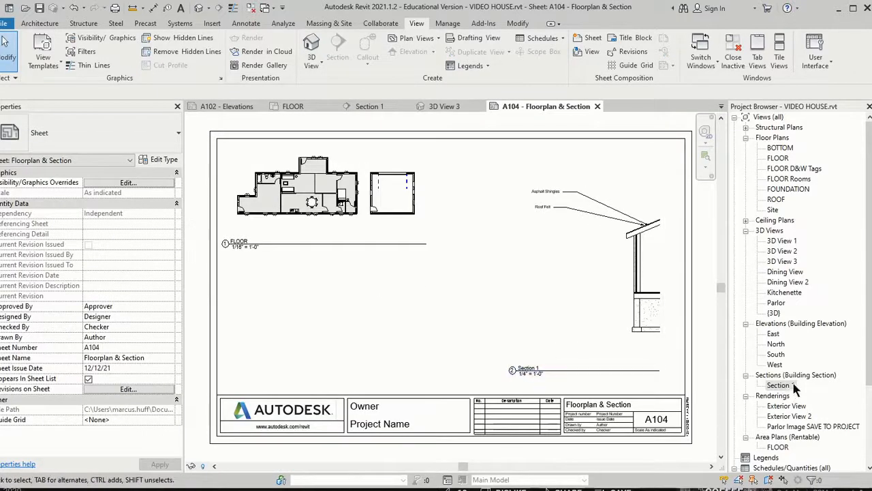
Try placing the Exterior View 2 rendering below the floor plan on the sheet and delete its viewport.
scroll(807, 385, "down", 2)
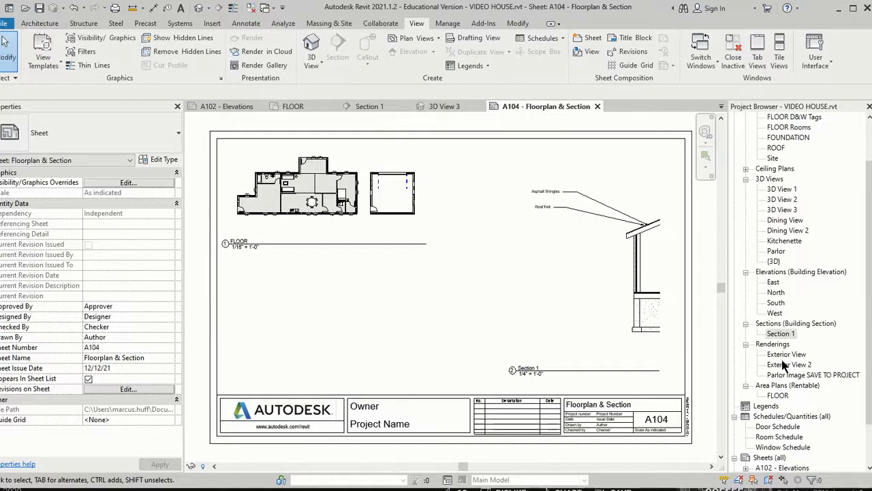
left_click(784, 365)
left_click_drag(788, 367, 342, 313)
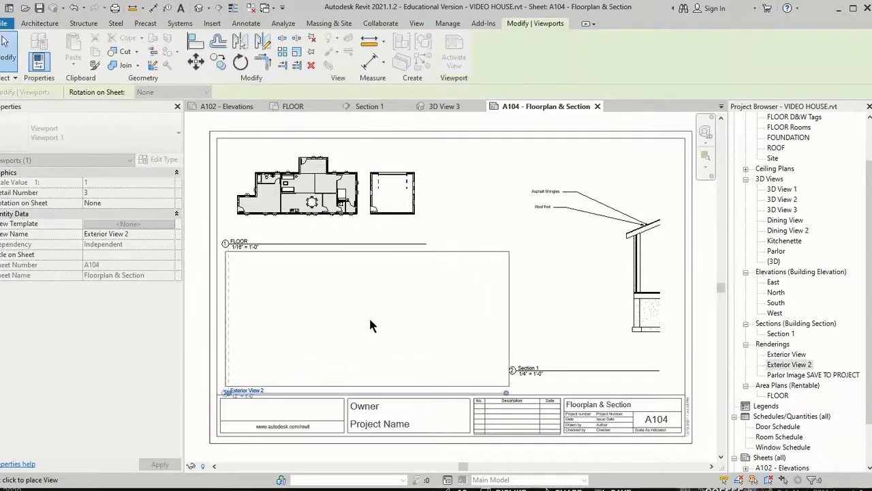
left_click(369, 316)
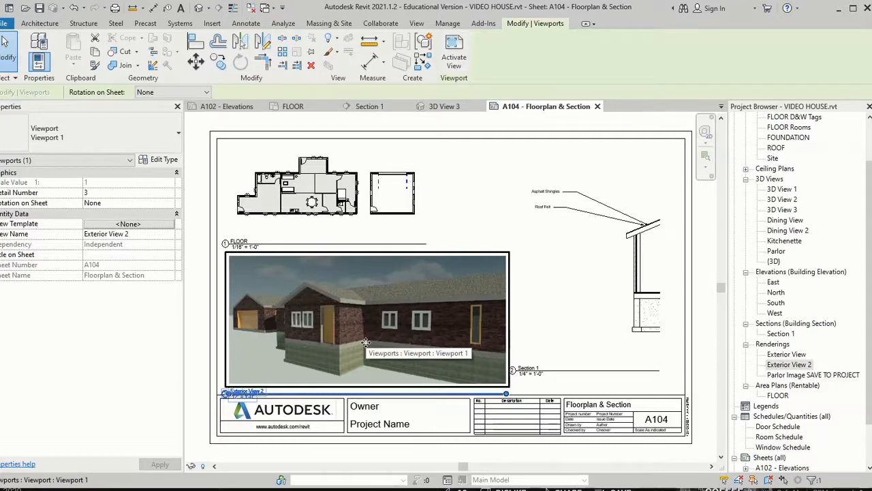
key("Delete")
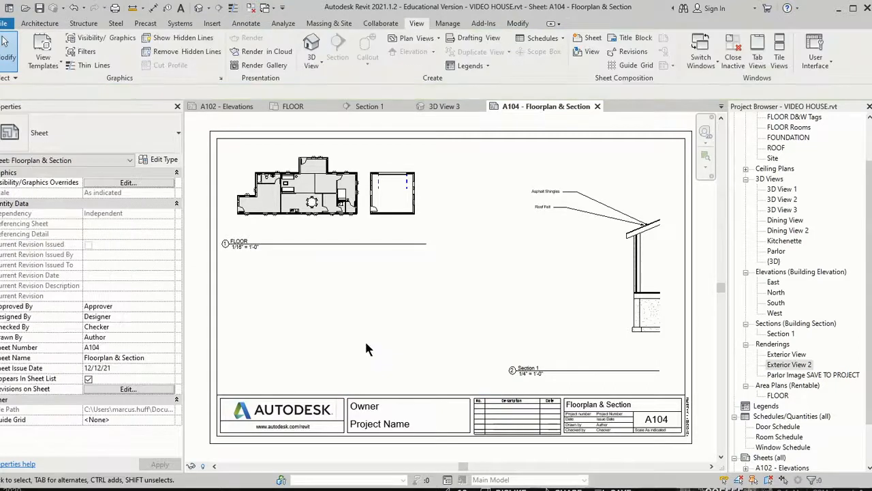
left_click(453, 106)
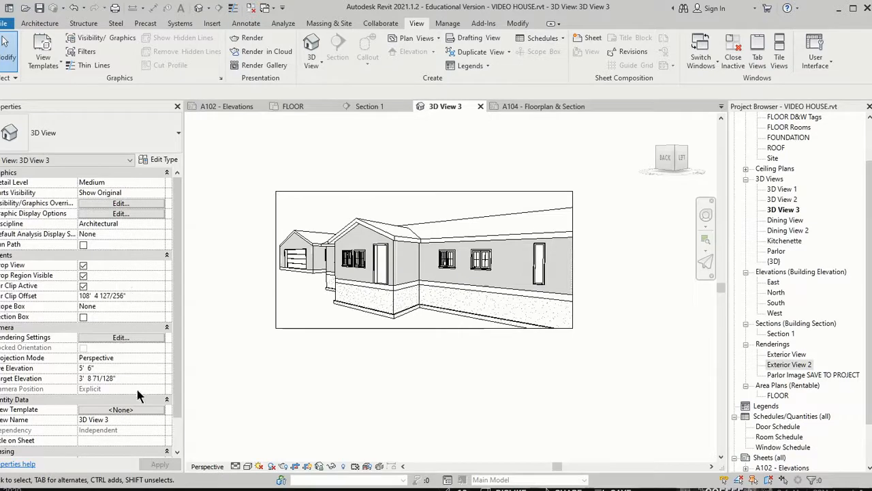
scroll(136, 386, "down", 2)
scroll(149, 341, "up", 2)
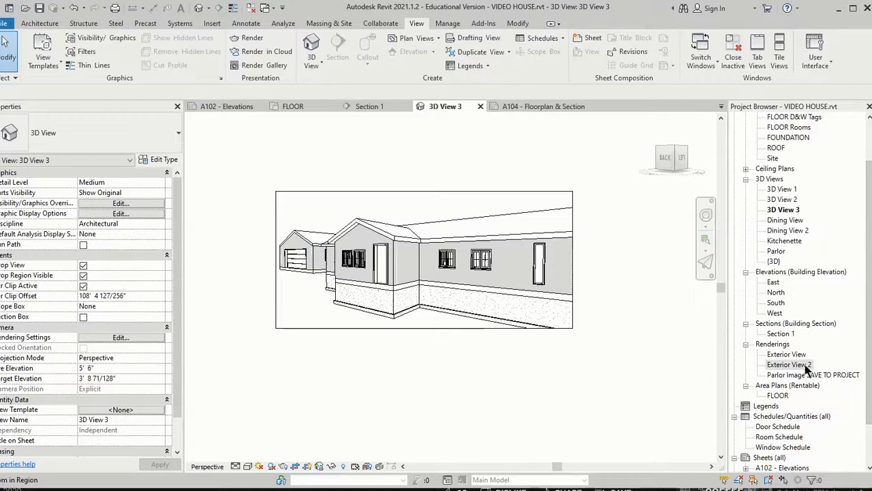
left_click(530, 107)
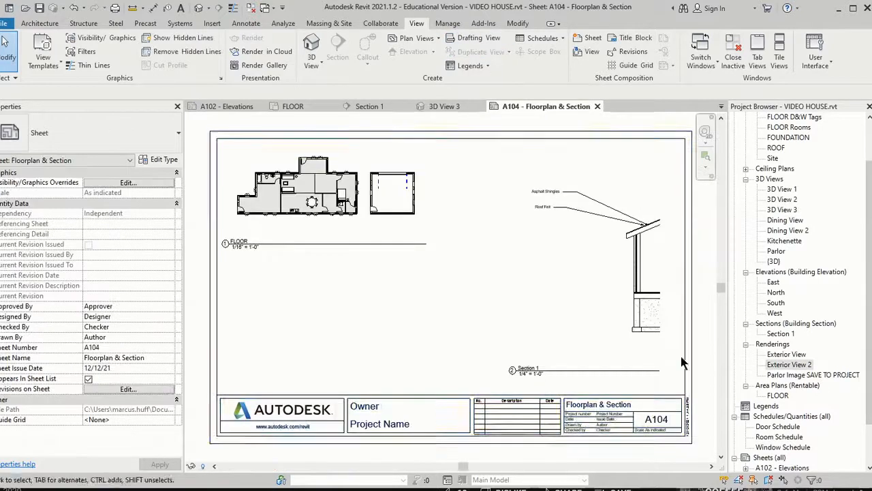
Place the Exterior View 2 rendering below the floor plan, activate it to set its scale to 6" = 1'-0", and deactivate it.
left_click_drag(790, 365, 316, 314)
left_click(360, 318)
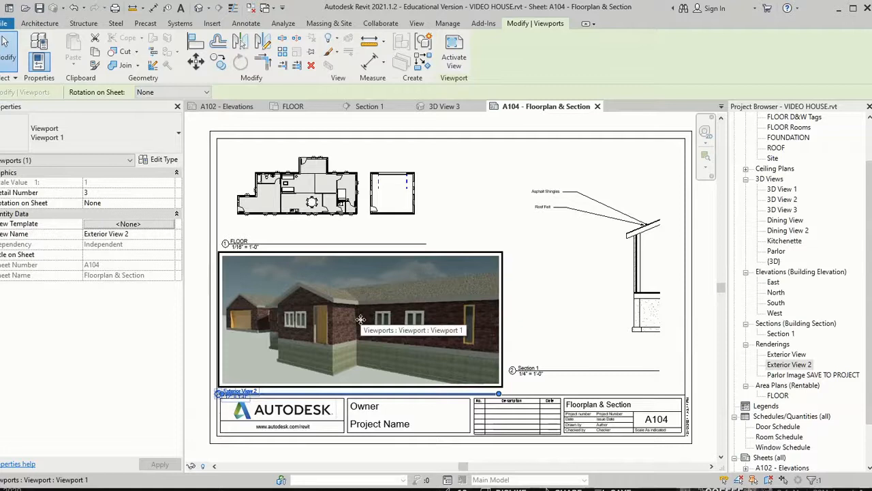
double_click(361, 318)
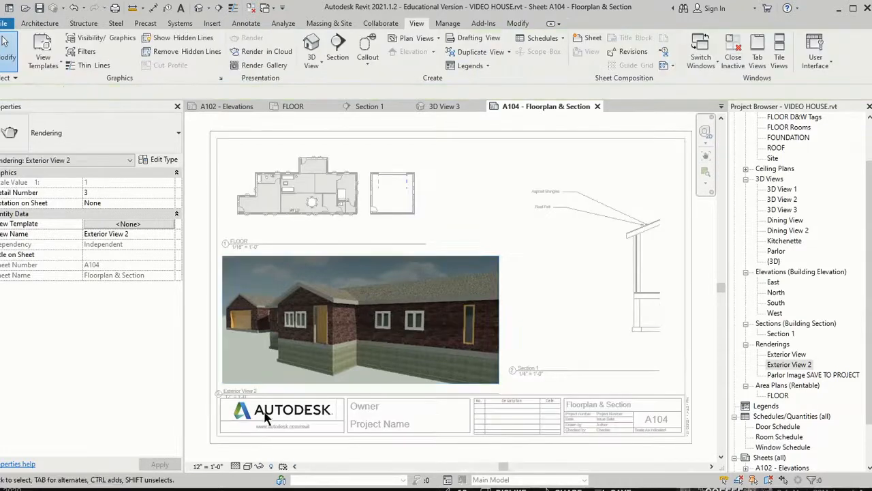
left_click(212, 466)
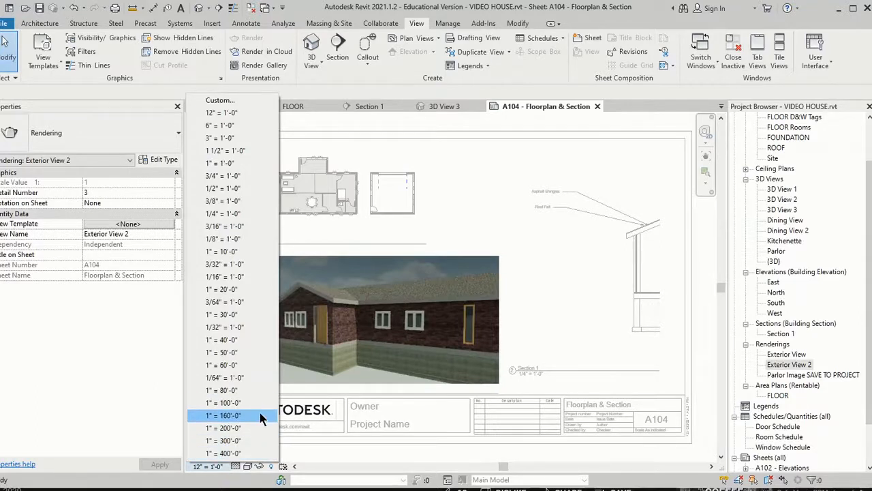
left_click(248, 131)
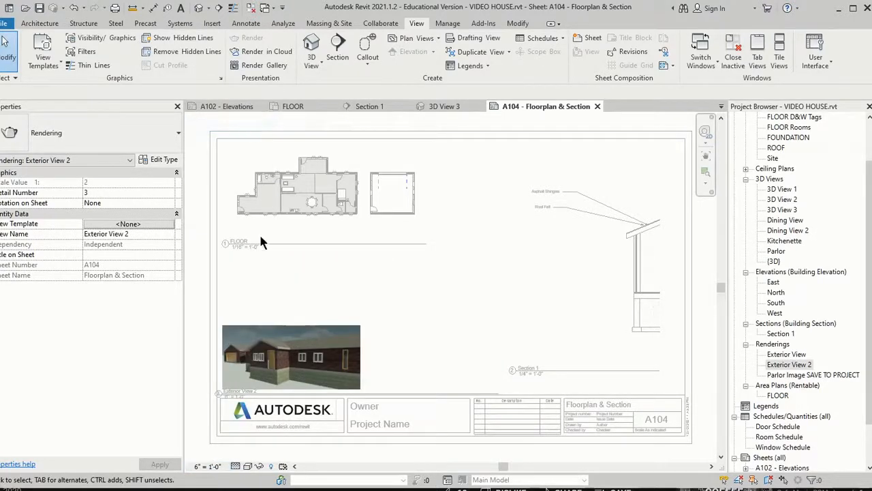
left_click(306, 347)
left_click(300, 278)
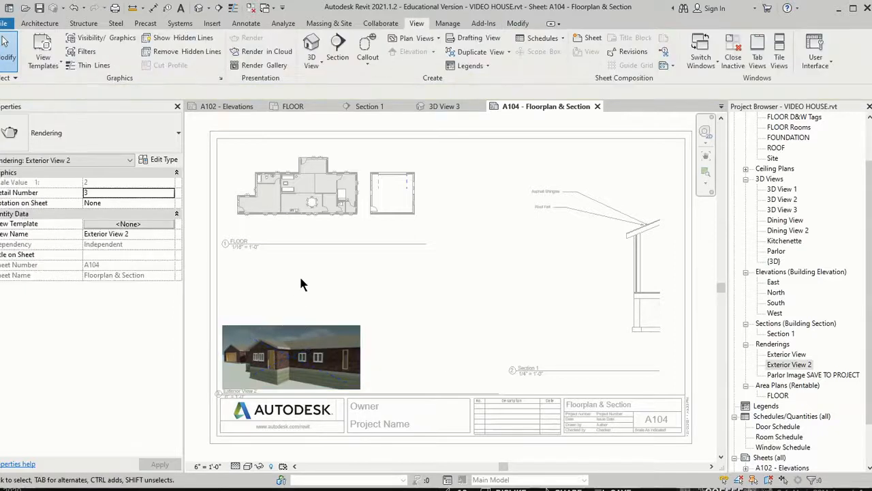
left_click(632, 171)
left_click(528, 250)
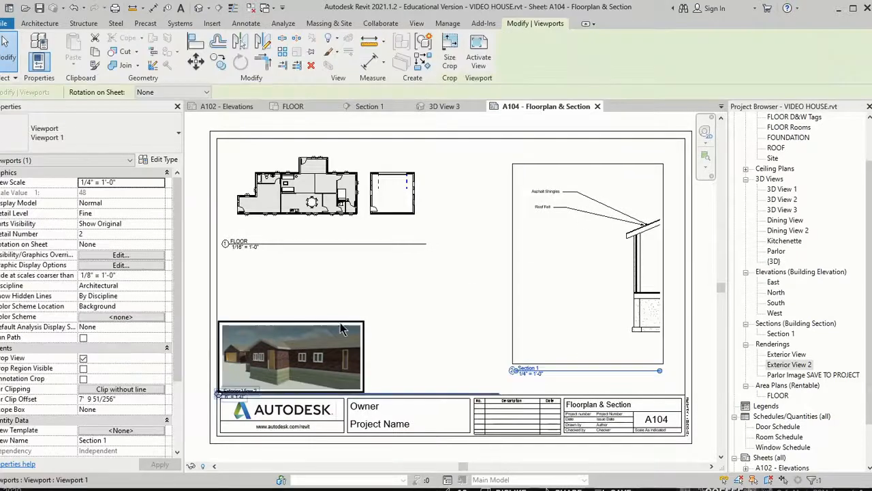
Move the Exterior View 2 viewport up from the title block and shift its view title slightly lower.
left_click_drag(321, 344, 328, 314)
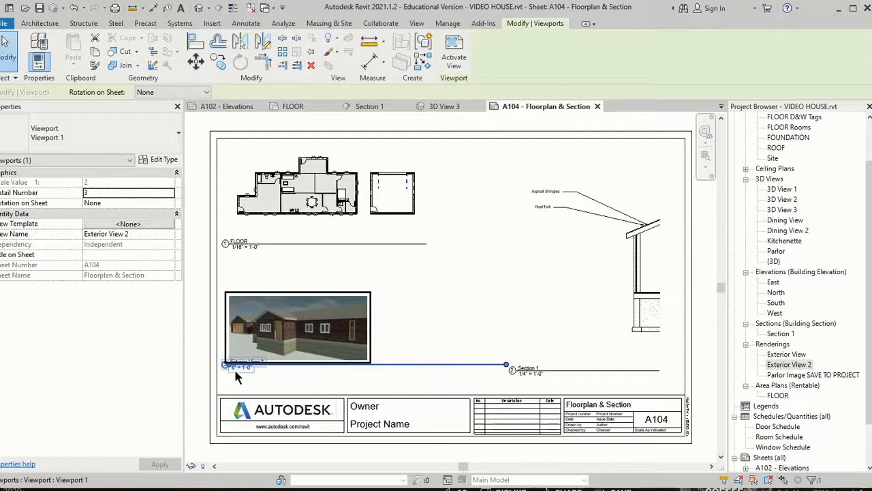
scroll(235, 364, "up", 5)
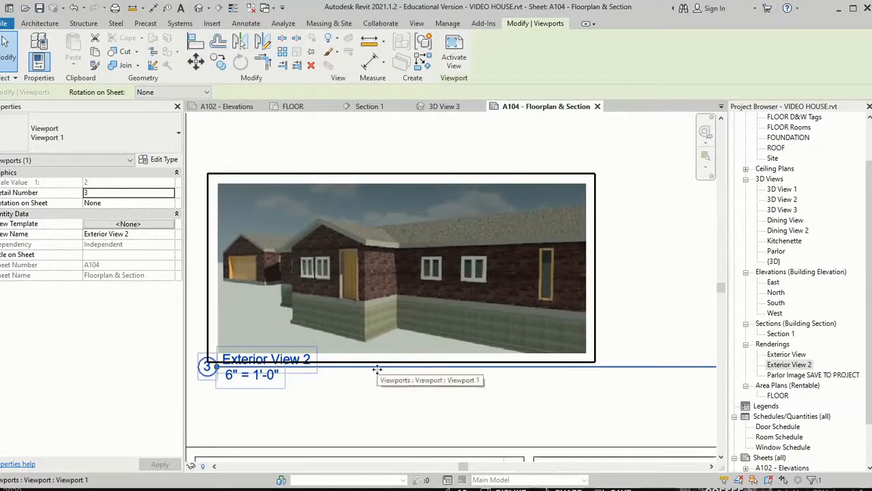
left_click(666, 311)
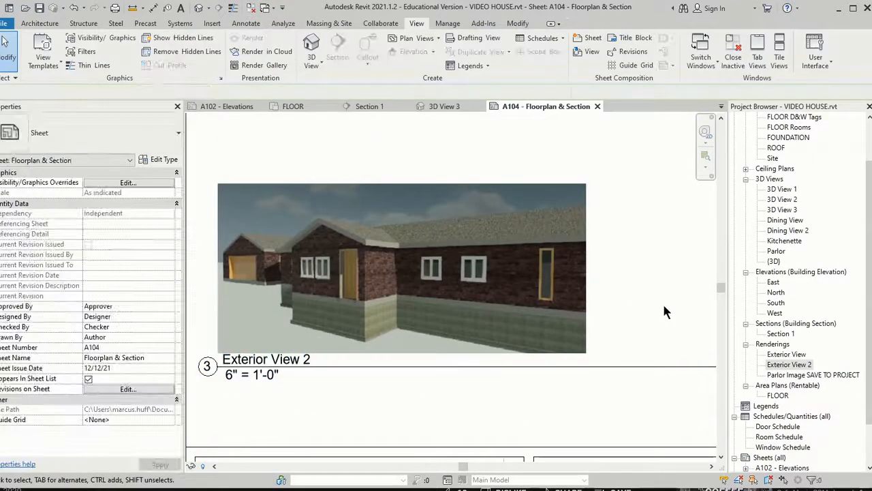
left_click(492, 367)
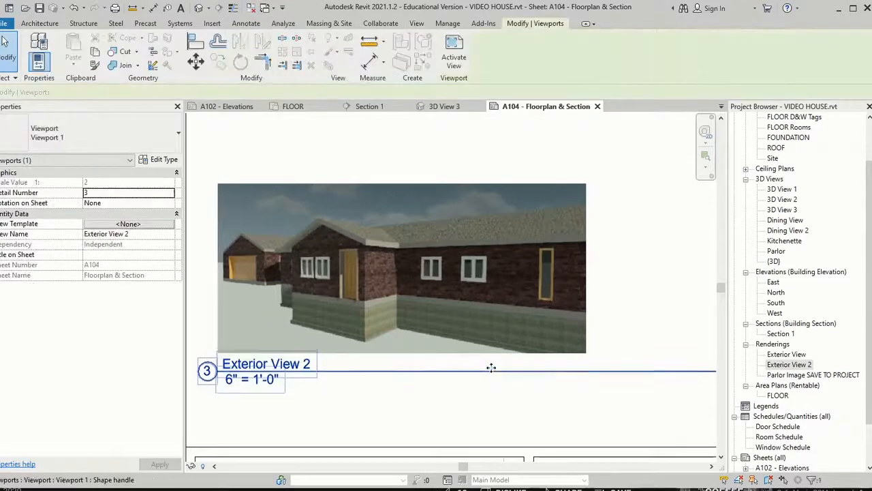
Try to shorten the title line under Exterior View 2 by its end nearest Section 1.
scroll(496, 396, "down", 4)
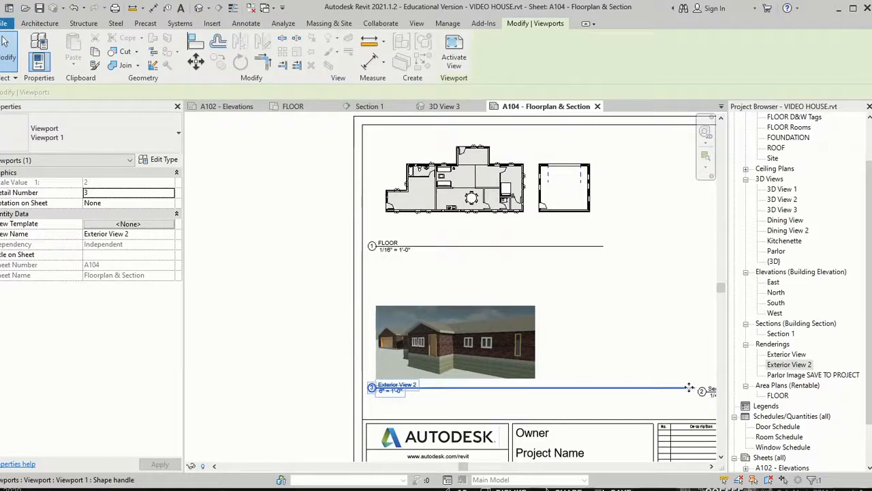
scroll(689, 390, "down", 2)
scroll(688, 385, "up", 3)
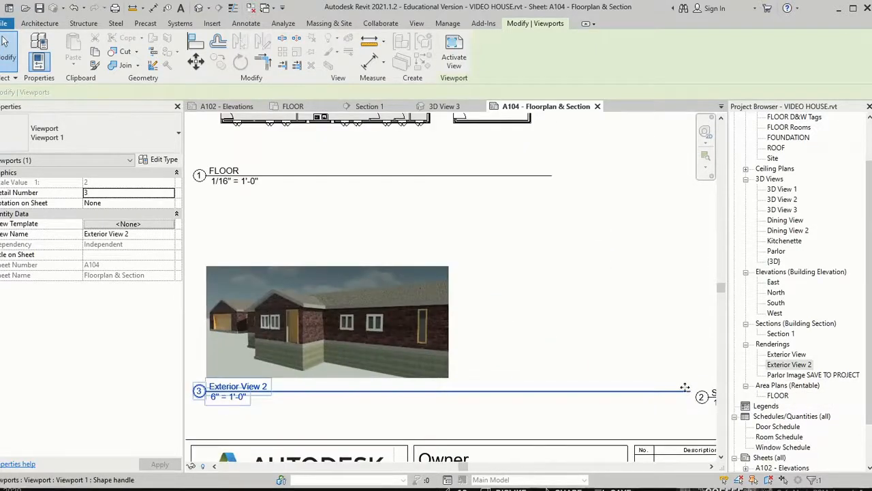
left_click_drag(683, 392, 648, 398)
Delete the Exterior View 2 viewport and place the rendering again below the floor plan on the sheet.
key("Delete")
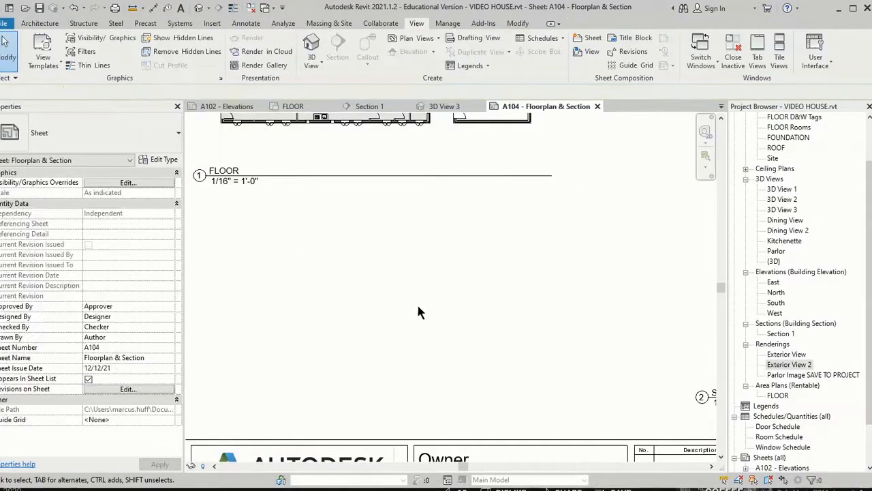
left_click_drag(800, 367, 343, 308)
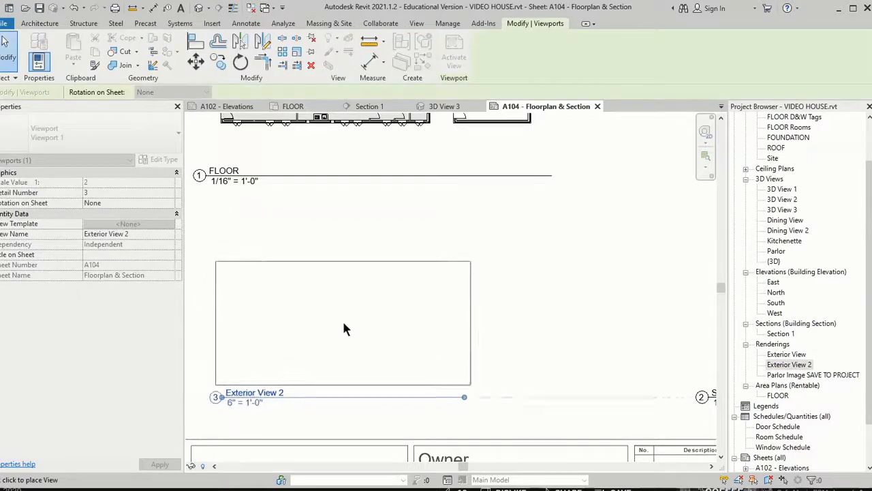
left_click(342, 319)
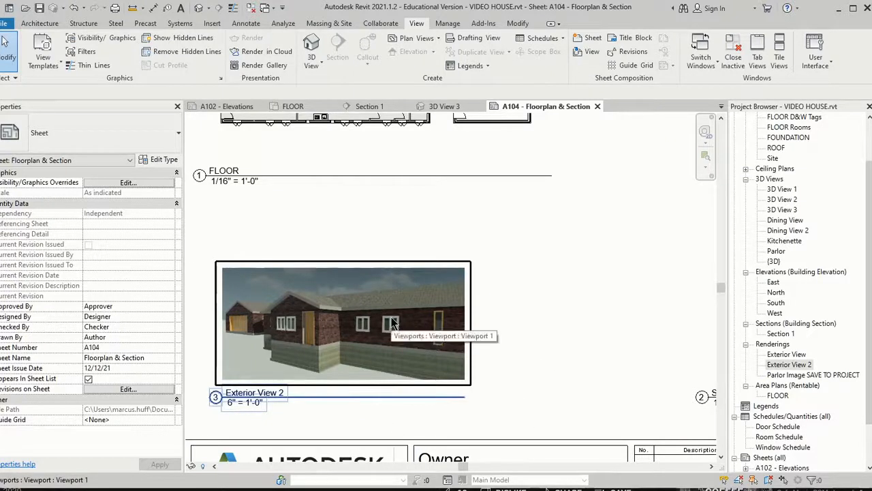
scroll(535, 313, "down", 2)
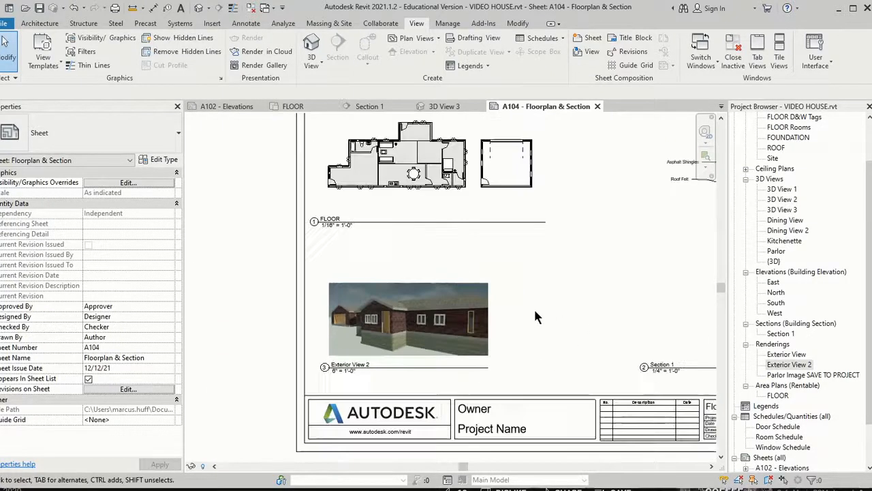
middle_click_drag(606, 308, 528, 324)
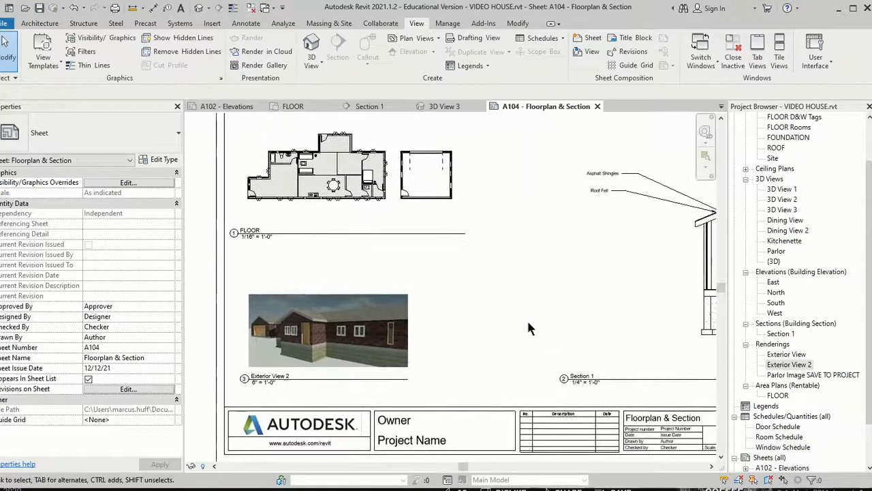
scroll(528, 320, "down", 2)
scroll(559, 305, "up", 2)
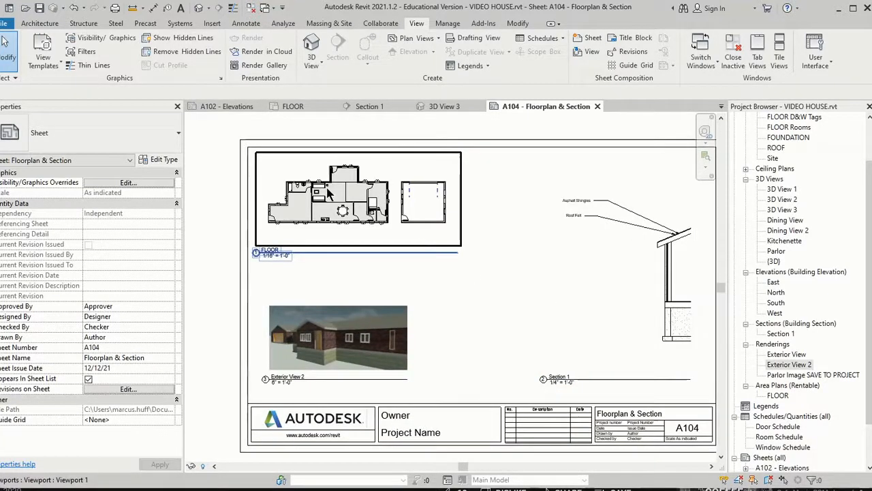